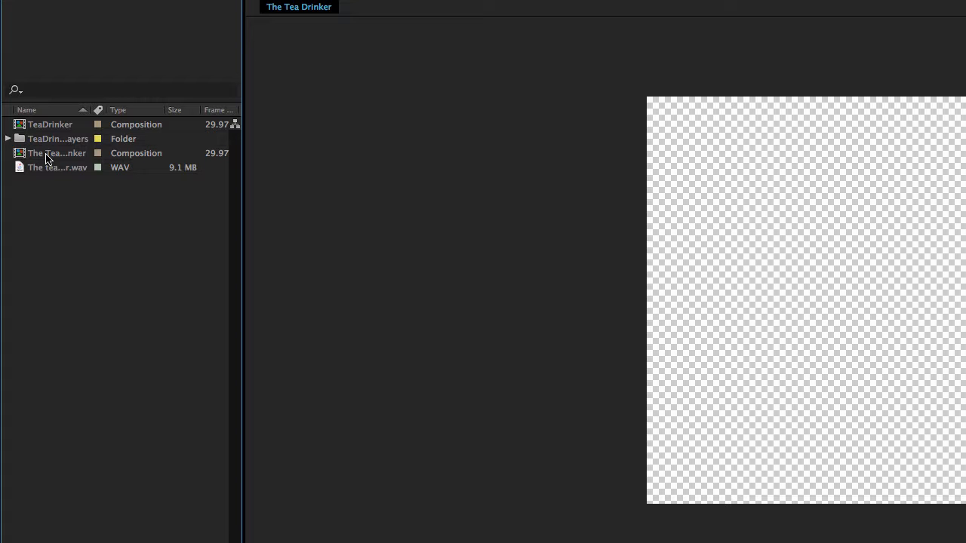
Open the TeaDrinker composition and add The tea drinker.wav to its timeline below the Mouth Sad layer.
click(43, 124)
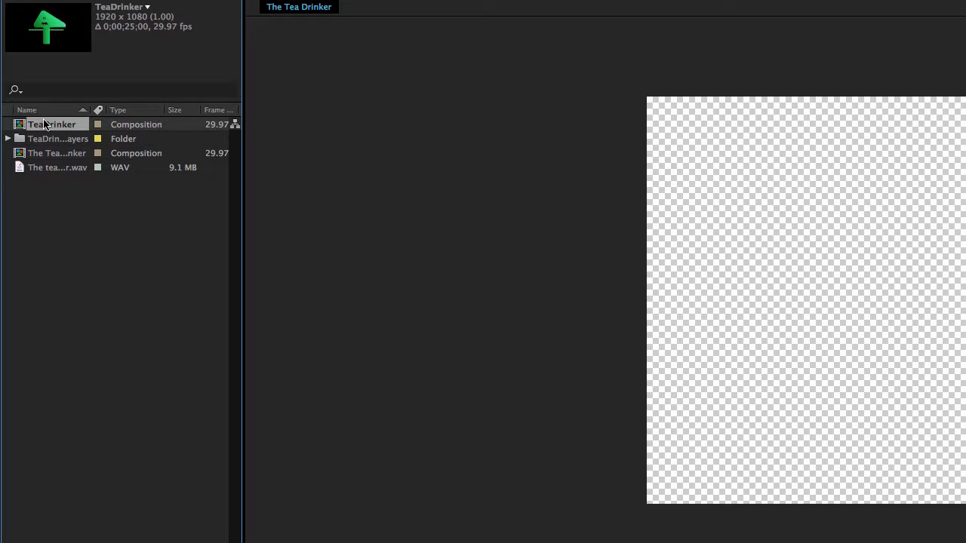
click(45, 174)
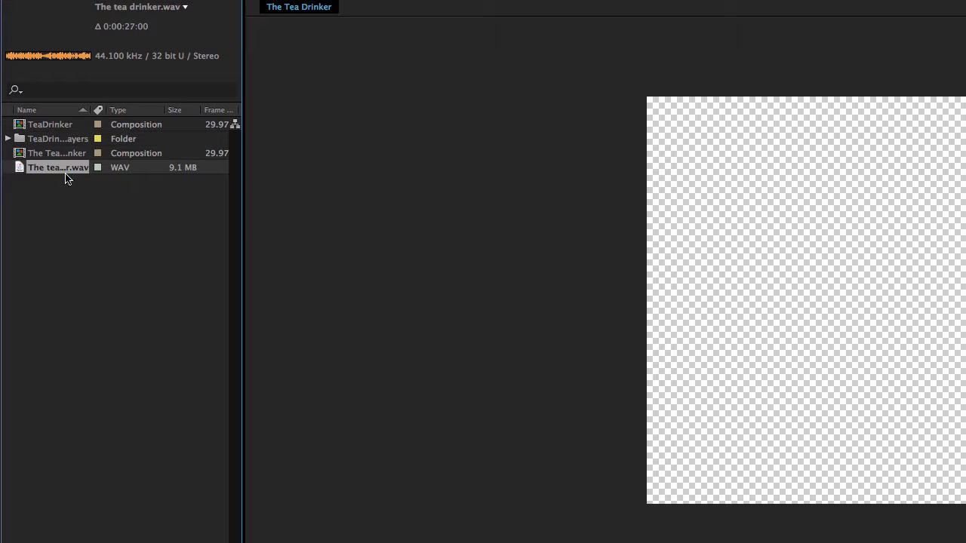
click(48, 126)
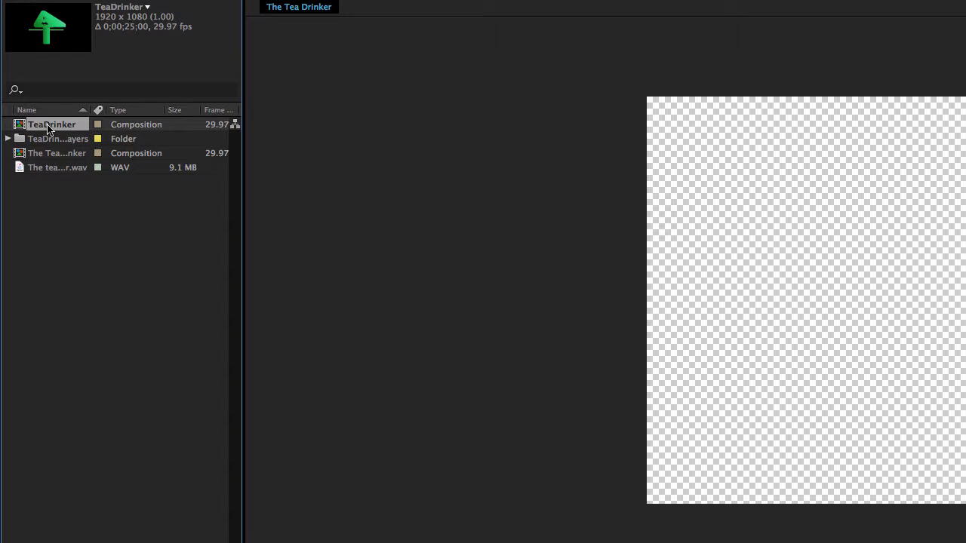
double_click(47, 126)
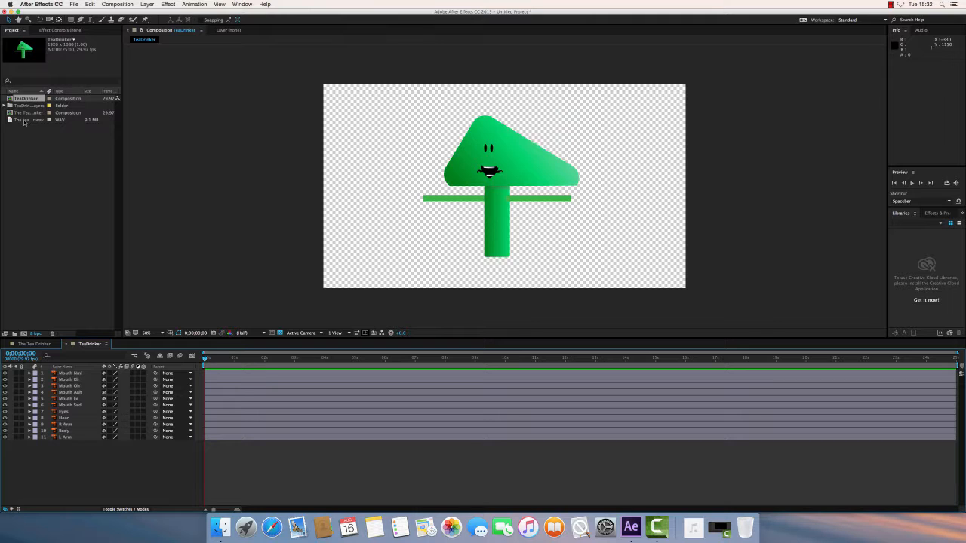
drag(19, 122, 65, 414)
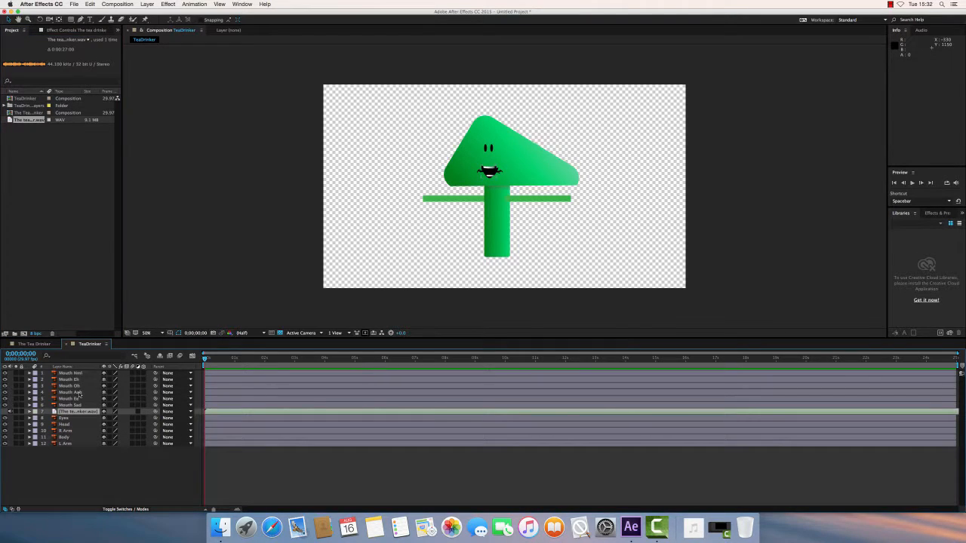
Pre-compose the six mouth layers into a new composition named Mouths, moving all attributes into it.
click(76, 406)
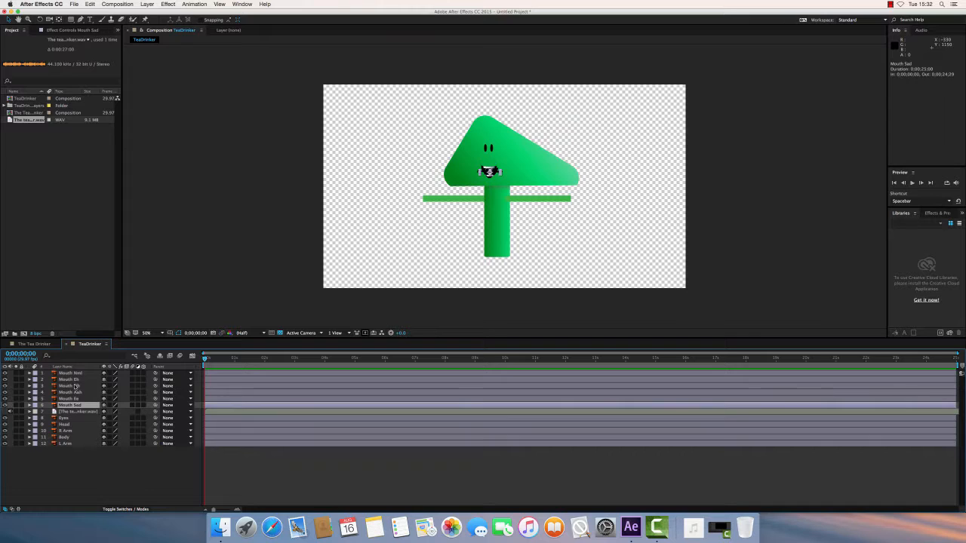
click(76, 374)
click(75, 405)
shift+click(78, 375)
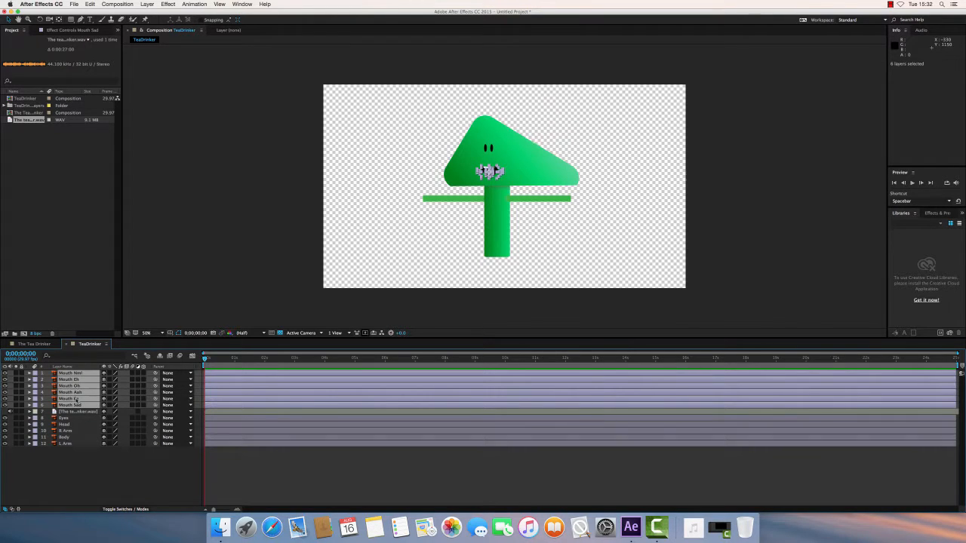
right_click(71, 377)
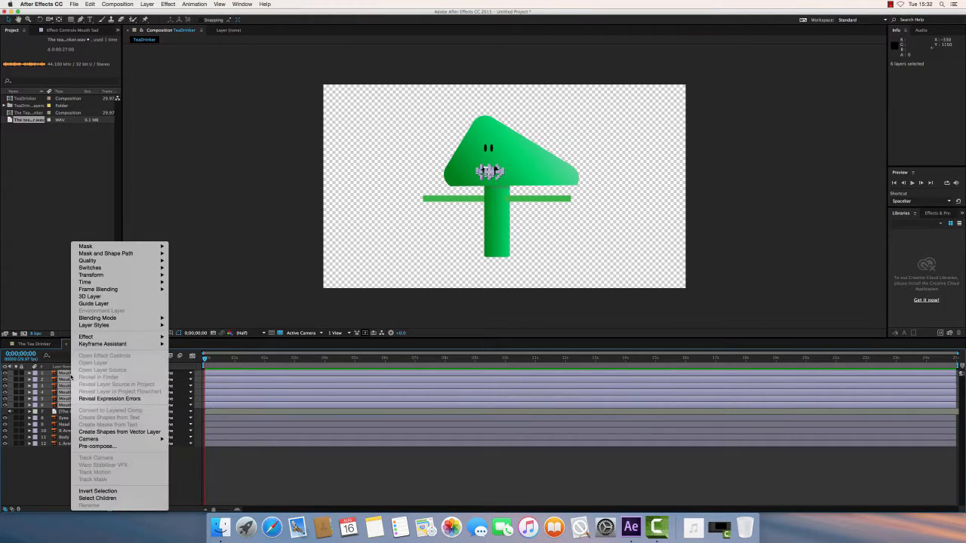
click(97, 446)
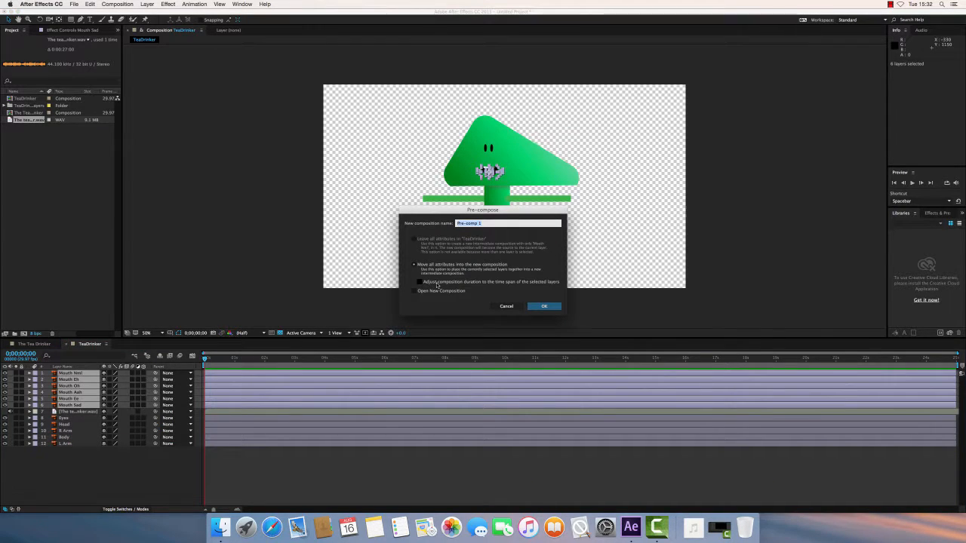
text(Mouths)
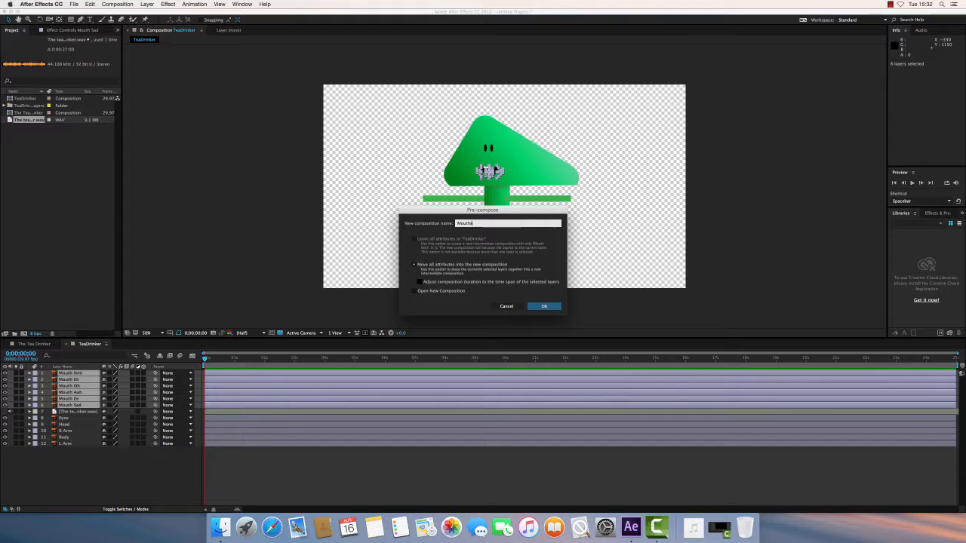
click(546, 307)
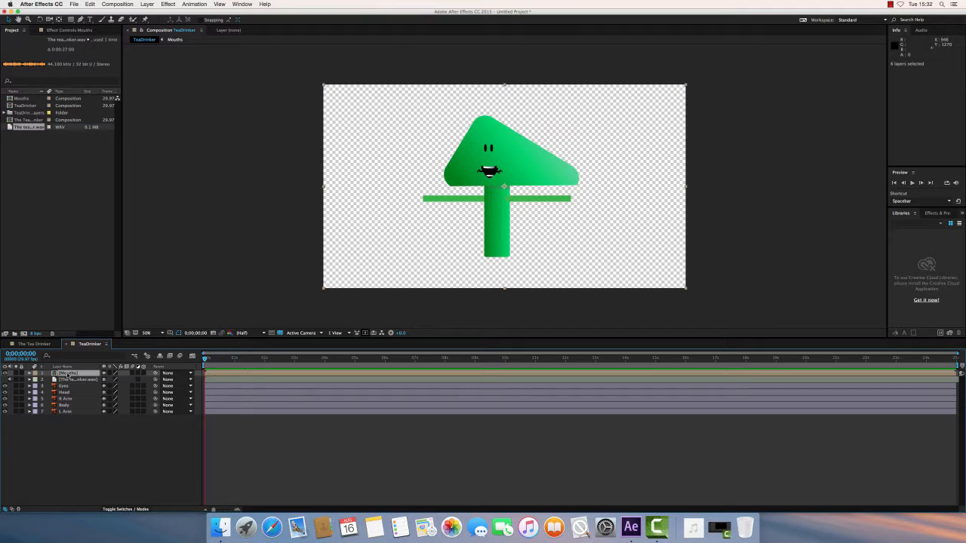
Open the Mouths composition and trim all six mouth layers to a single frame at the start.
double_click(68, 373)
click(69, 379)
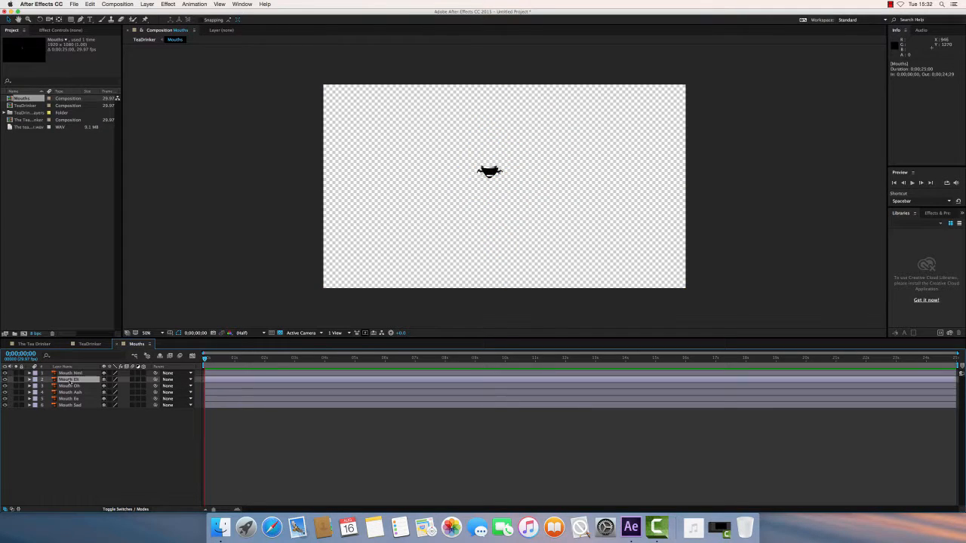
click(70, 386)
click(66, 424)
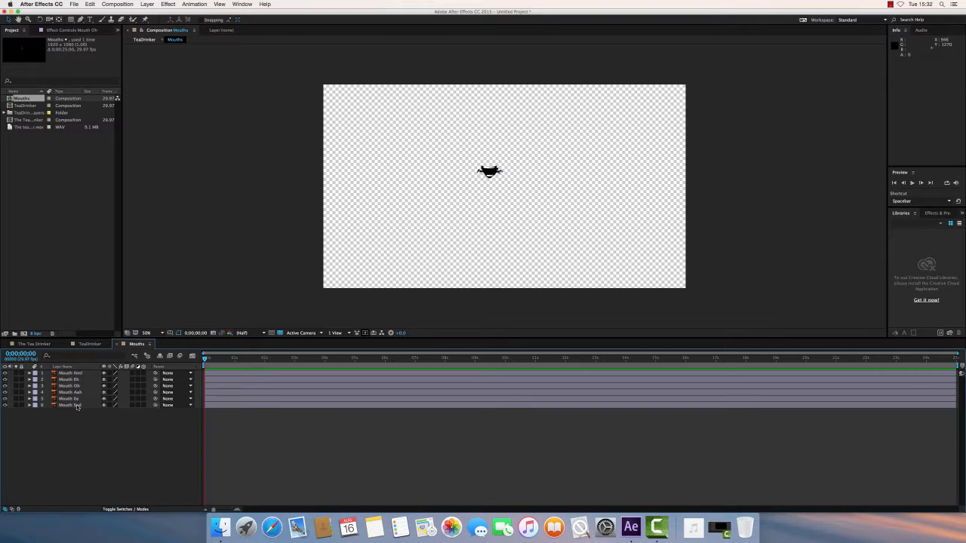
click(78, 406)
shift+click(80, 375)
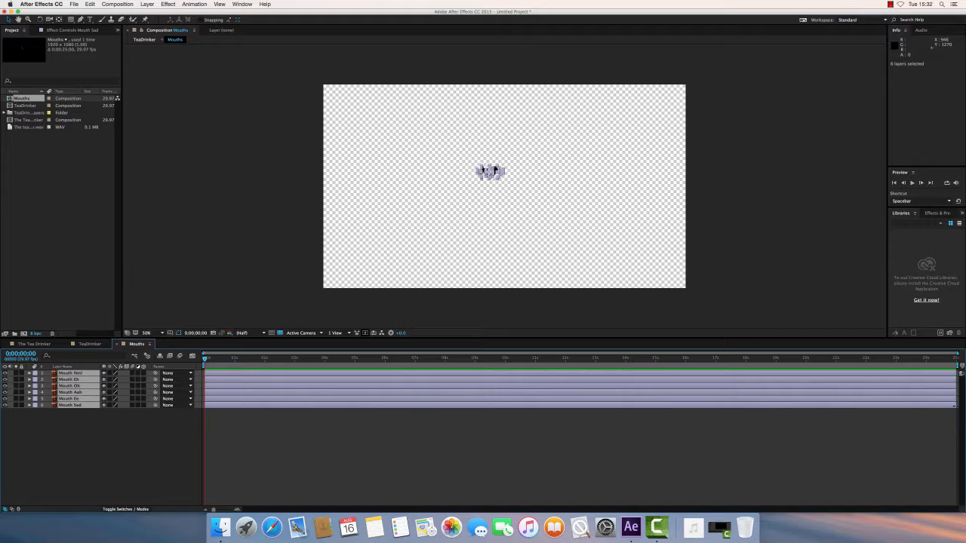
drag(954, 405, 206, 406)
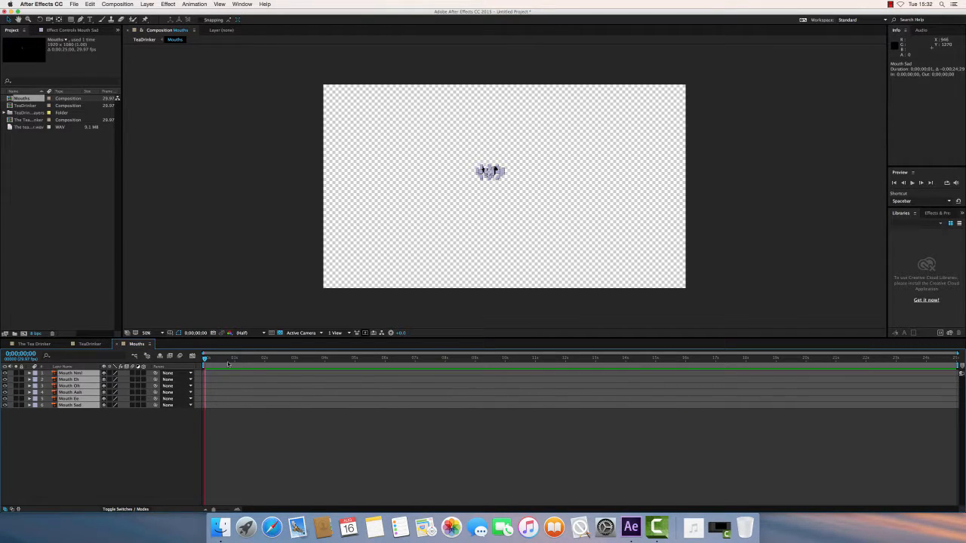
click(87, 430)
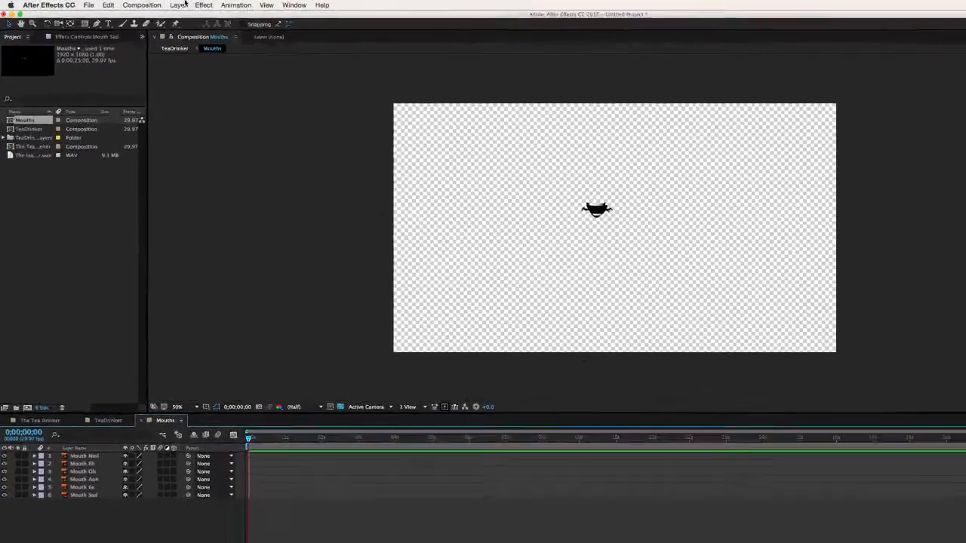
Set the Mouths composition's duration to 6 frames.
click(125, 5)
click(255, 48)
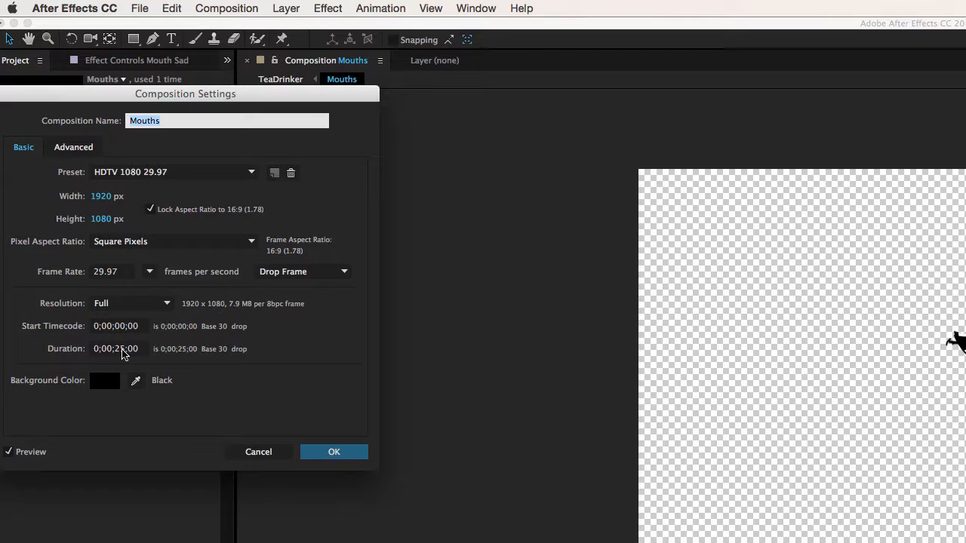
click(123, 352)
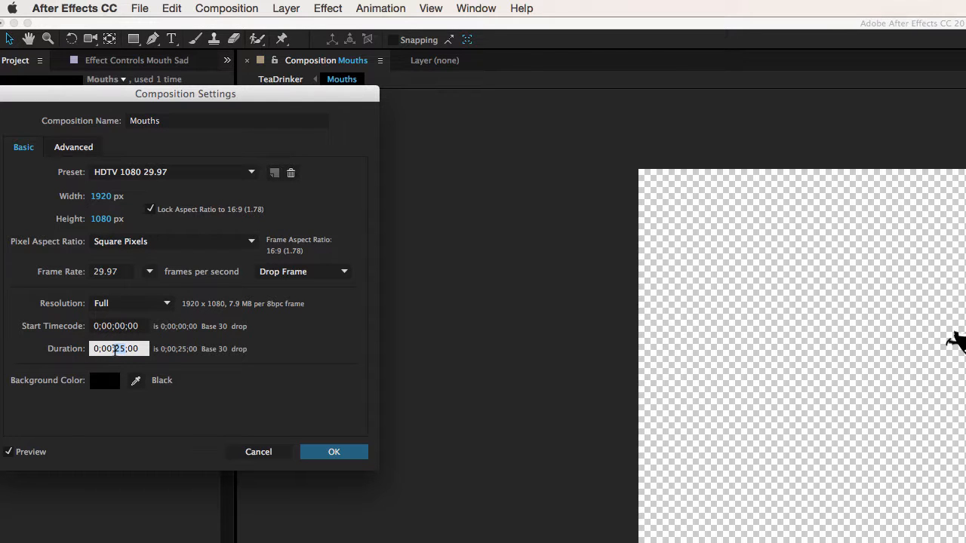
text(00)
key(BackSpace)
text(6)
click(336, 451)
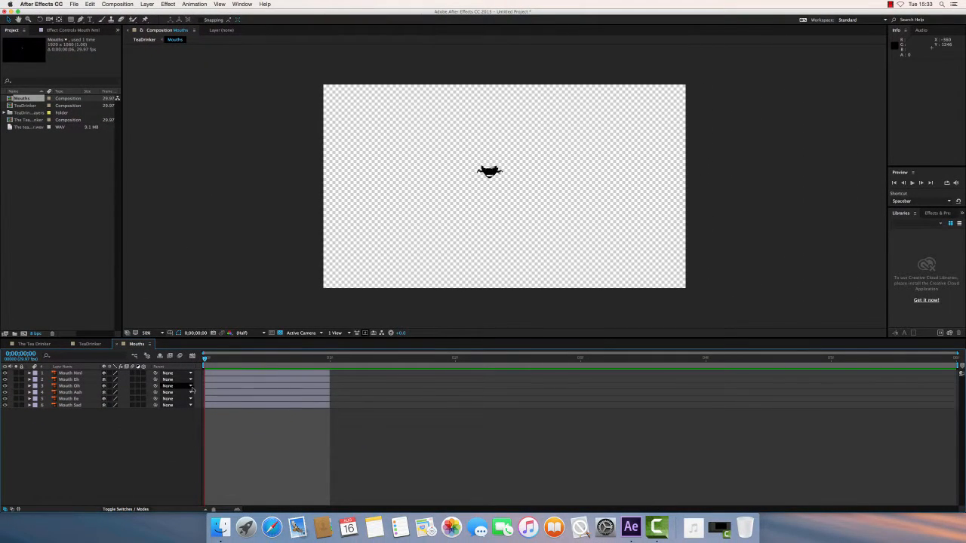
Stagger the one-frame mouth layers in order, one per frame from Mouth Nml to Mouth Sad, and preview the sequence.
drag(210, 379, 497, 390)
drag(295, 393, 607, 399)
drag(309, 400, 757, 395)
drag(300, 406, 889, 410)
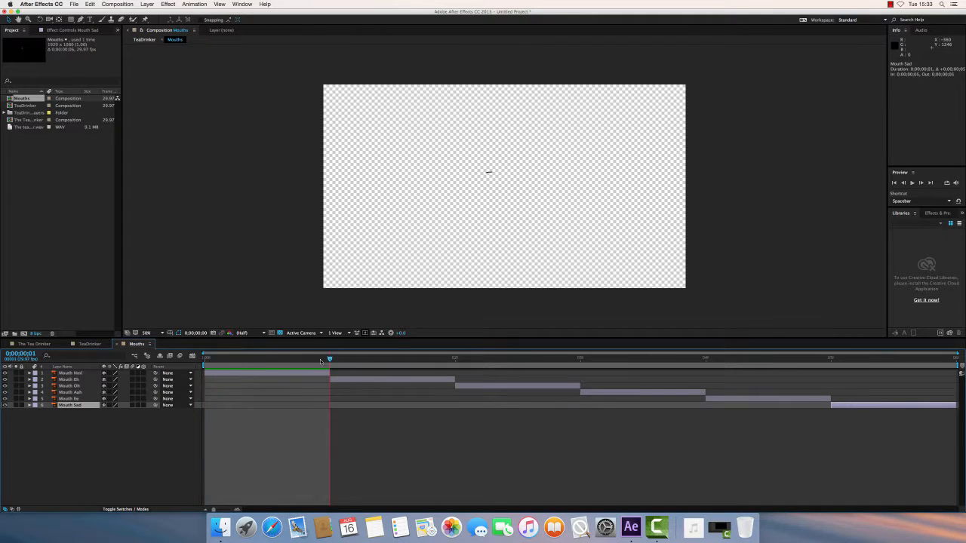
drag(319, 359, 825, 374)
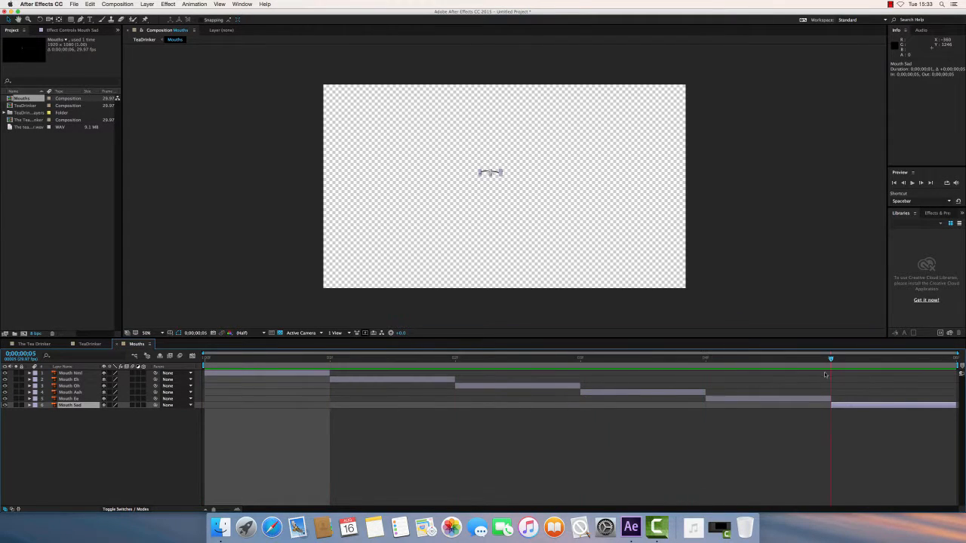
key(space)
click(115, 427)
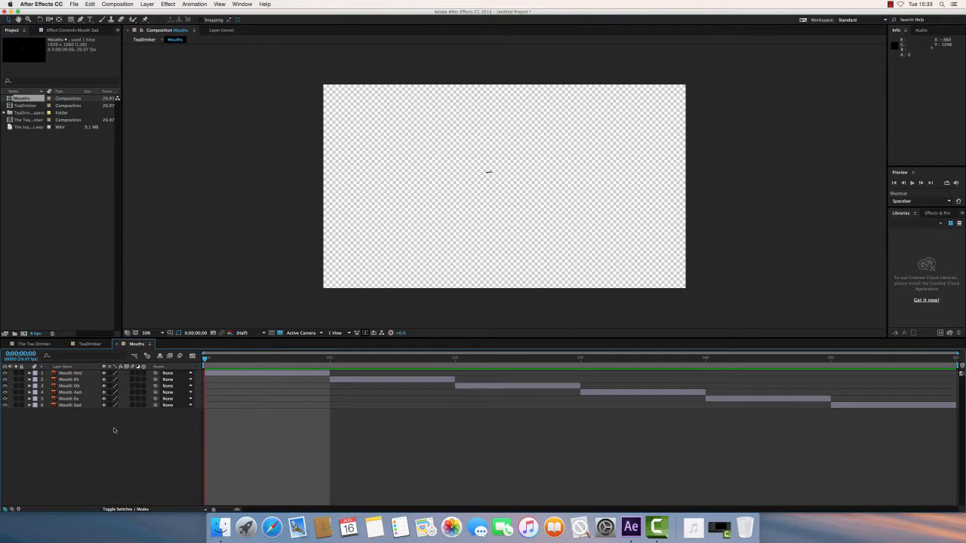
Return to the TeaDrinker composition, check the mouth changes, and enable time remapping on the Mouths layer.
click(90, 344)
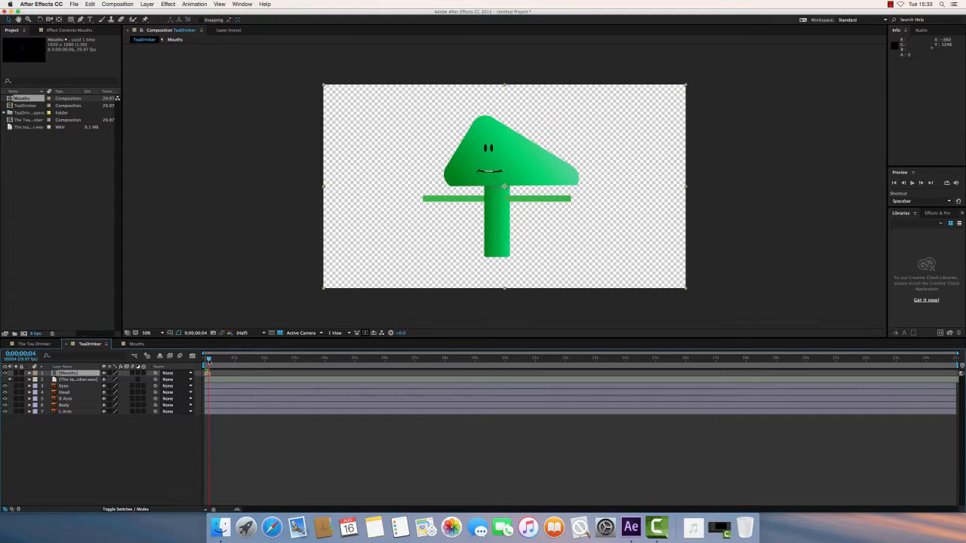
mouse_move(202, 362)
mouse_down()
mouse_move(210, 361)
mouse_move(199, 359)
mouse_up()
key(space)
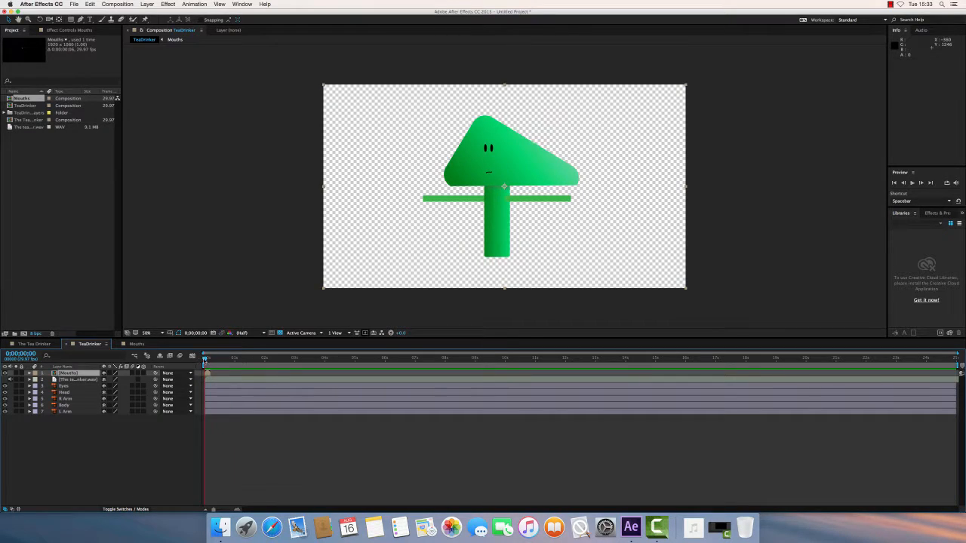
drag(205, 360, 198, 362)
right_click(70, 374)
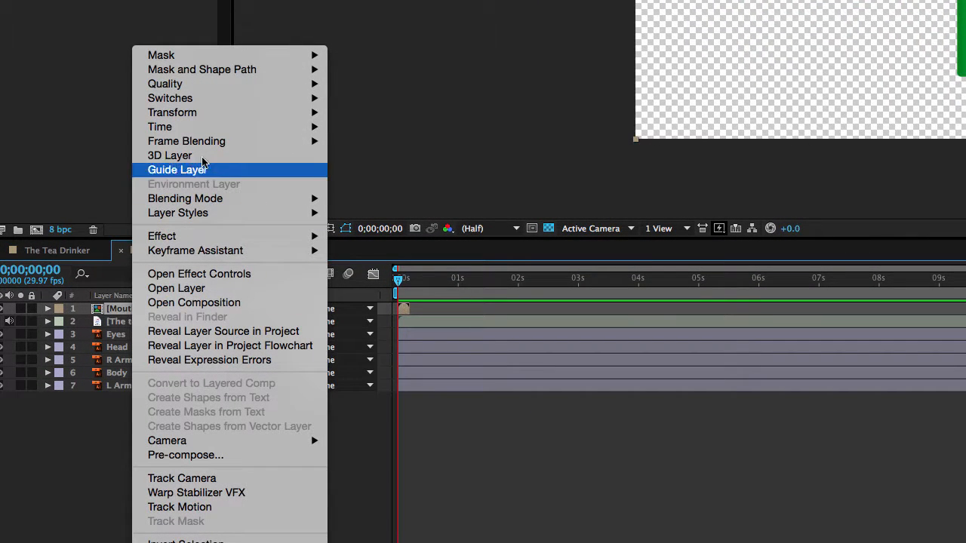
mouse_move(217, 130)
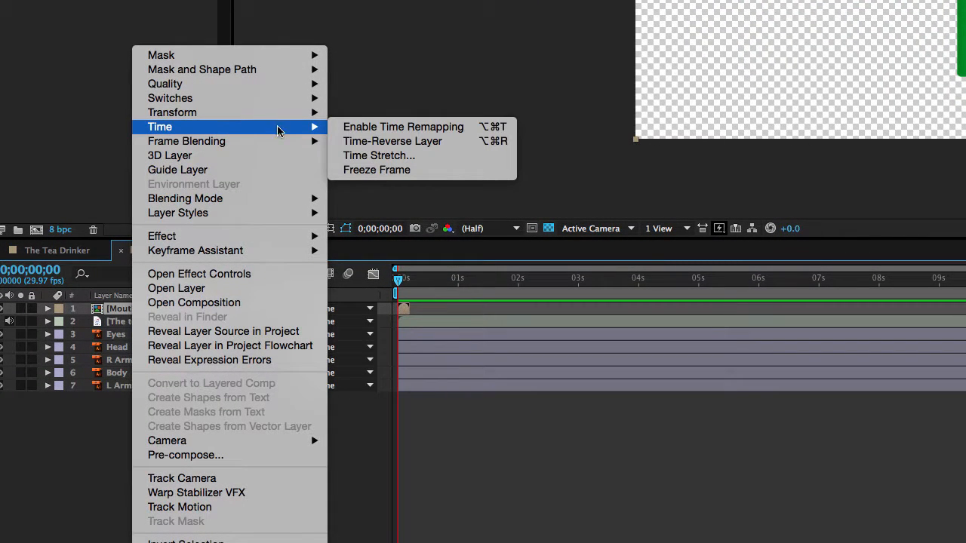
click(373, 131)
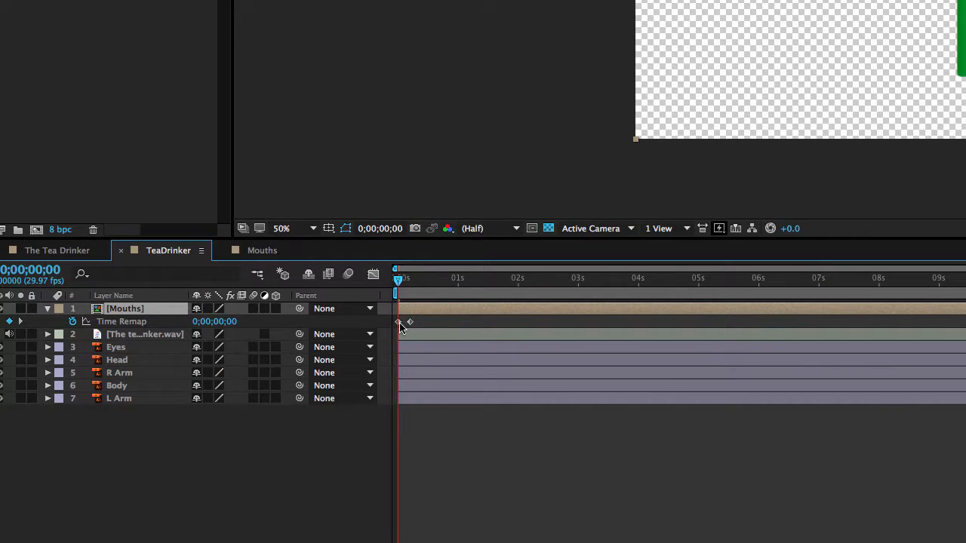
Apply Freeze Frame to the Mouths layer with the current time at the start of the composition.
right_click(145, 311)
mouse_move(263, 130)
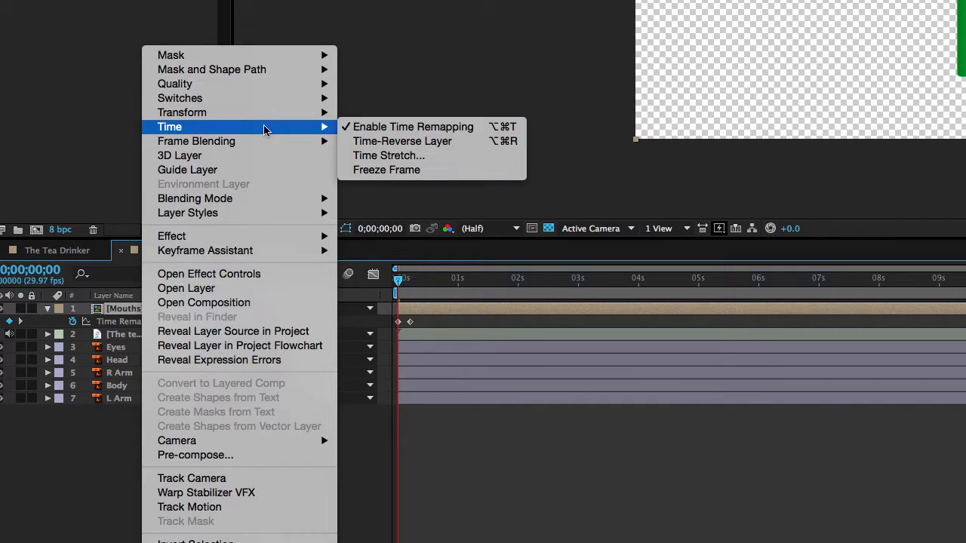
click(385, 172)
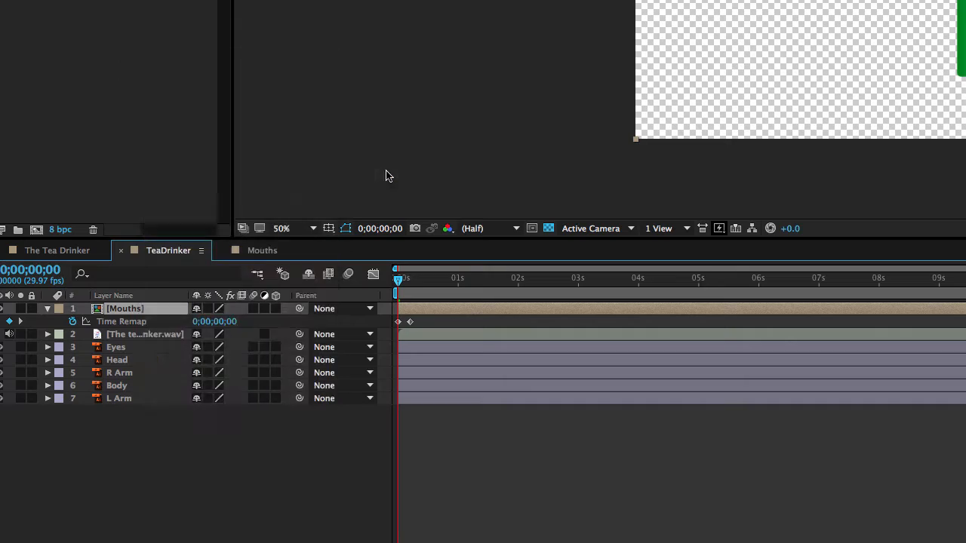
drag(397, 279, 355, 311)
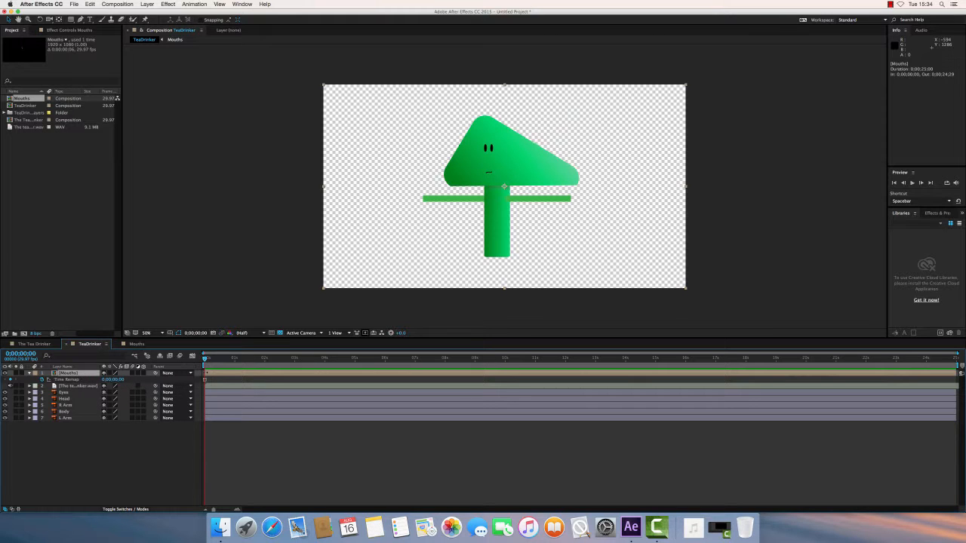
Try changing the Mouths layer's Time Remap value at the 1-second mark, and return to the start of the timeline.
drag(204, 360, 234, 360)
drag(113, 379, 114, 380)
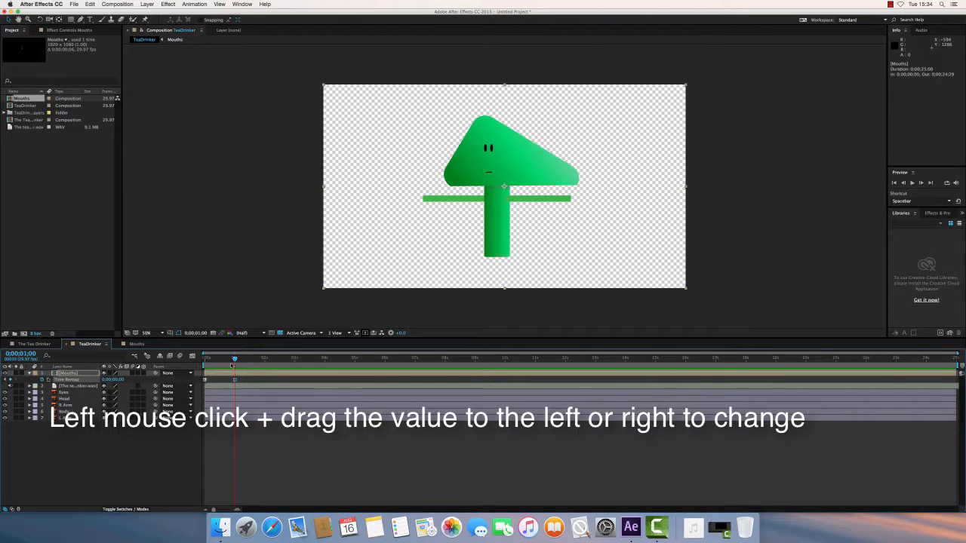
drag(235, 359, 198, 360)
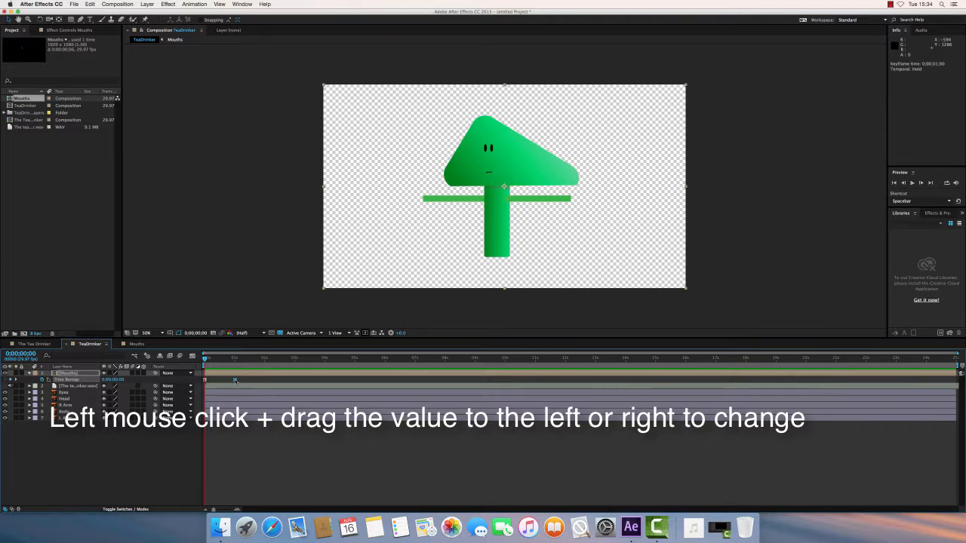
Reveal the audio waveform of the tea drinker WAV layer in the TeaDrinker composition.
click(68, 386)
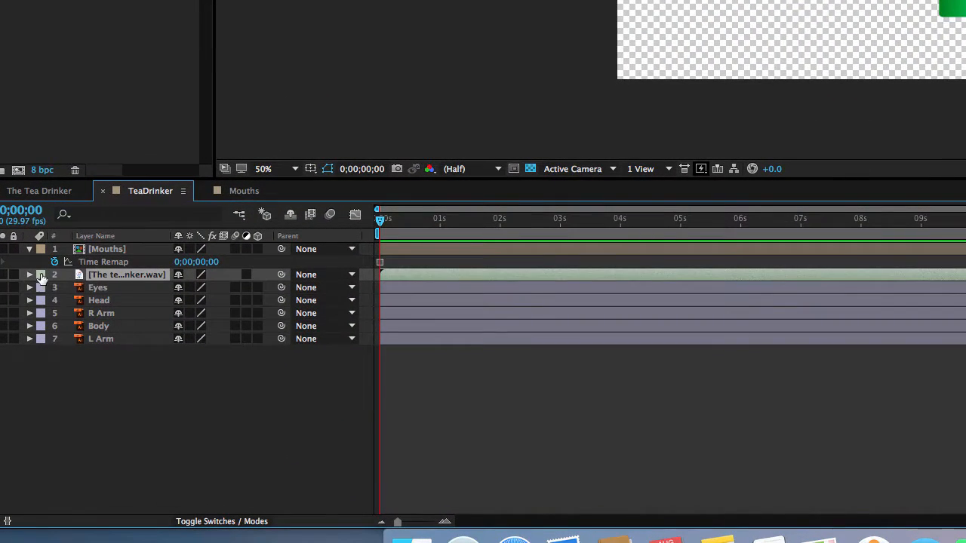
click(29, 275)
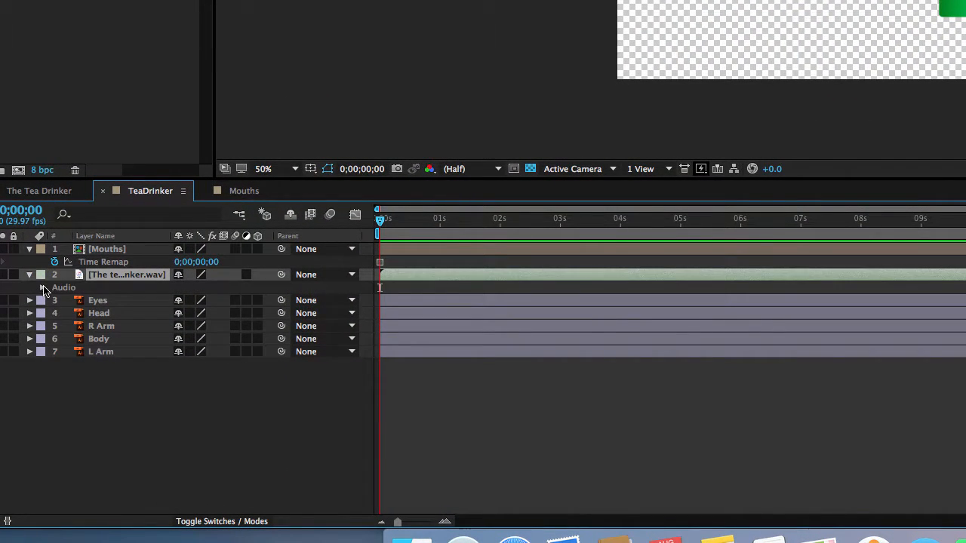
click(42, 289)
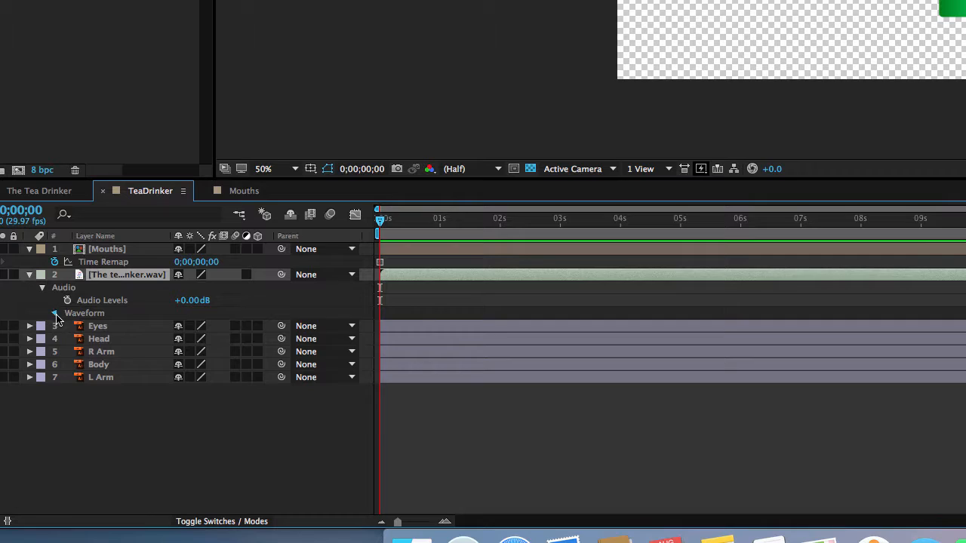
click(55, 314)
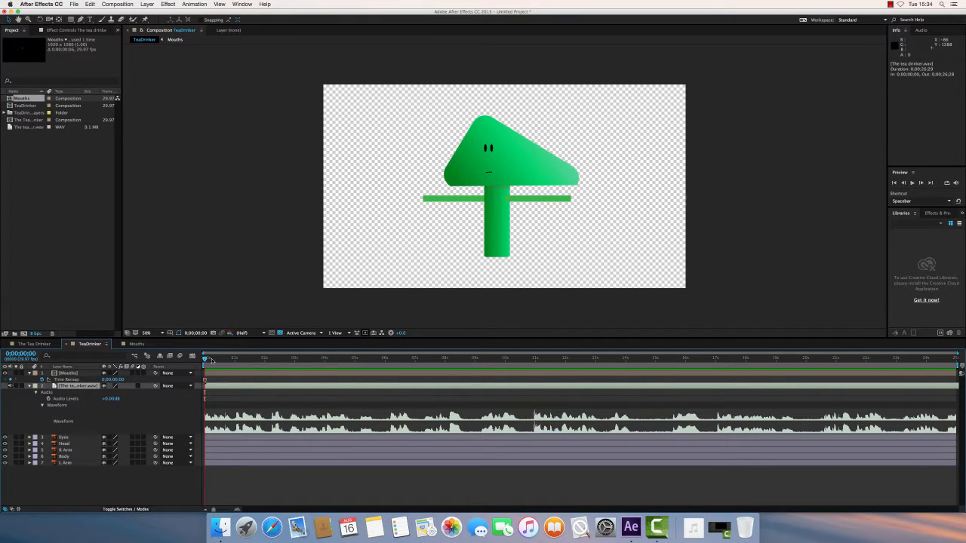
key(equal)
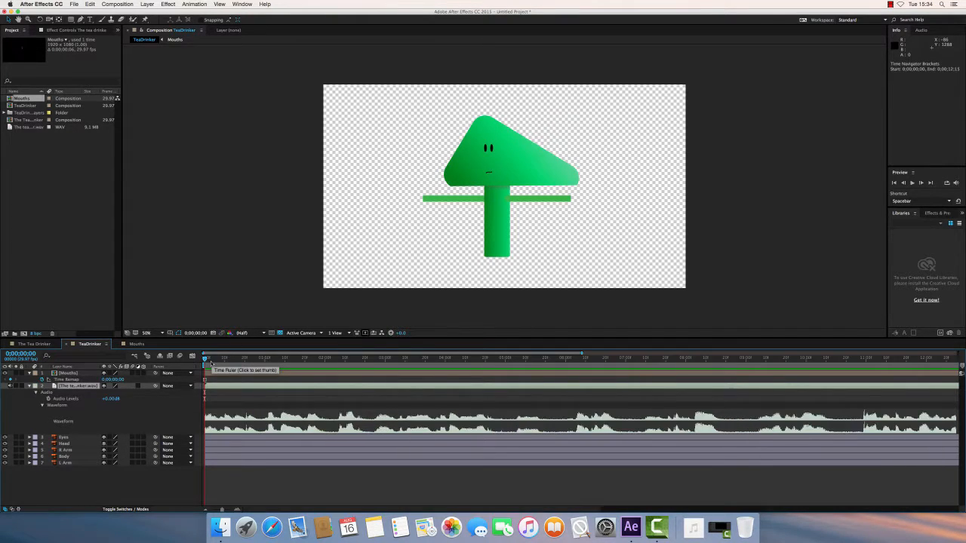
key(equal)
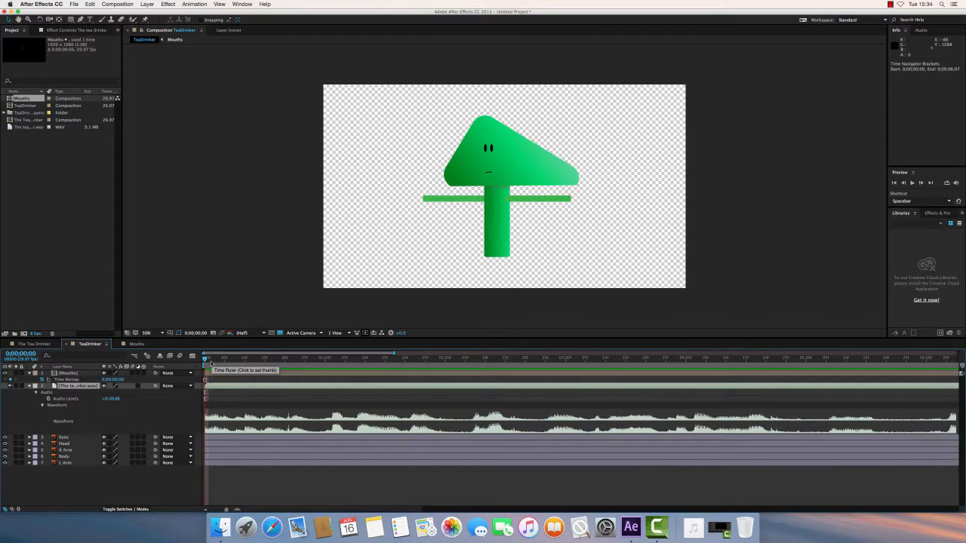
Key the Mouths layer's Time Remap to 0;00;00;03 at the first frame and 0 at frame 1, listening to the audio.
key(space)
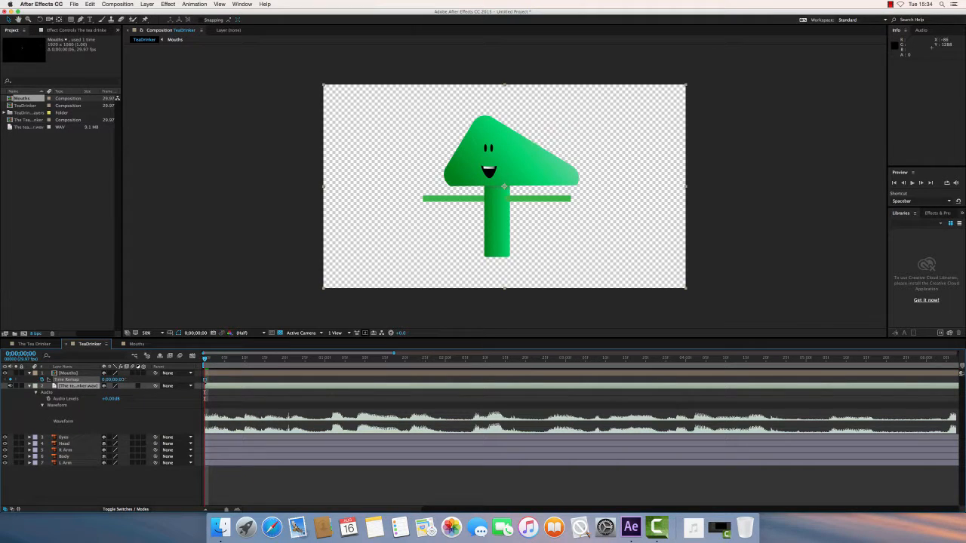
click(223, 372)
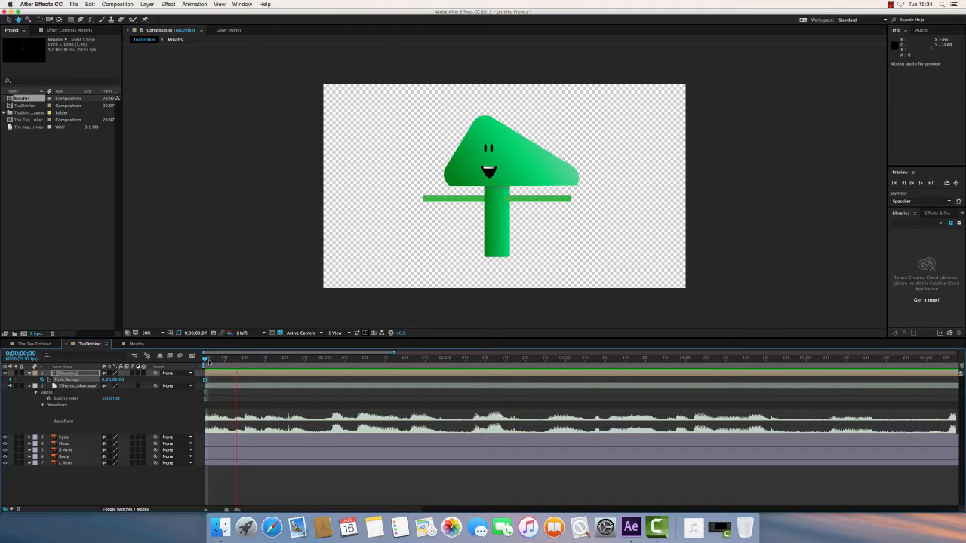
drag(203, 360, 209, 360)
click(123, 379)
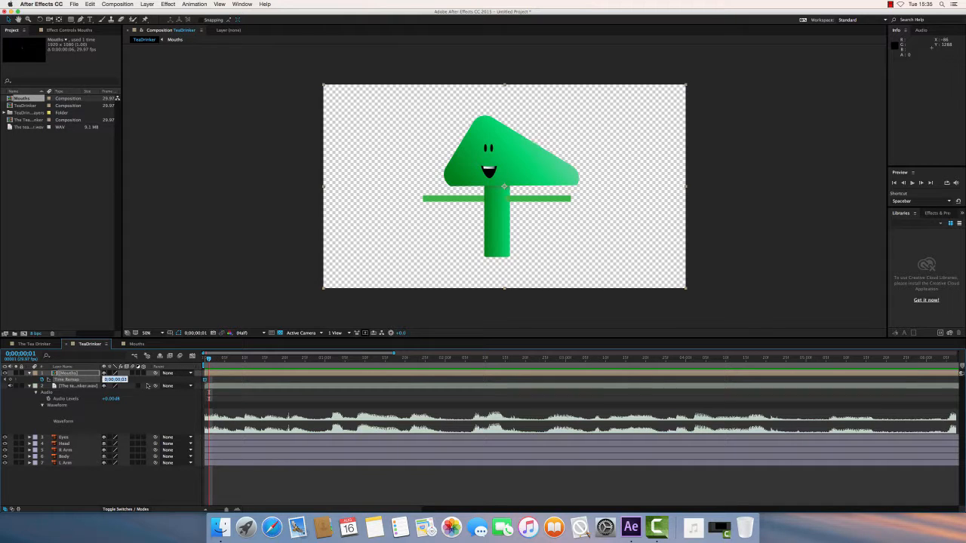
text(0)
key(Tab)
Key the Mouths layer's Time Remap to 0;00;00;03 at frame 3 and preview from the start.
drag(210, 361, 217, 361)
key(space)
key(space)
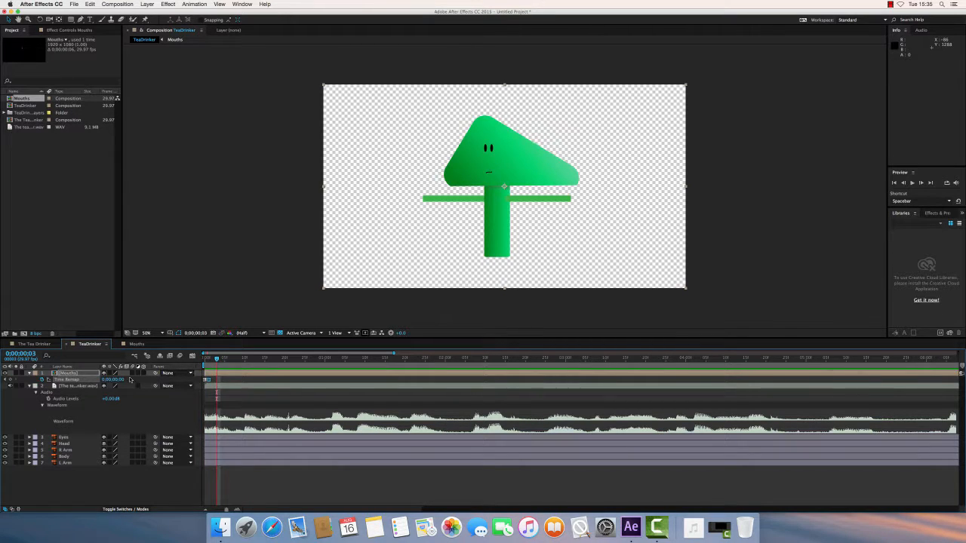
drag(121, 380, 125, 380)
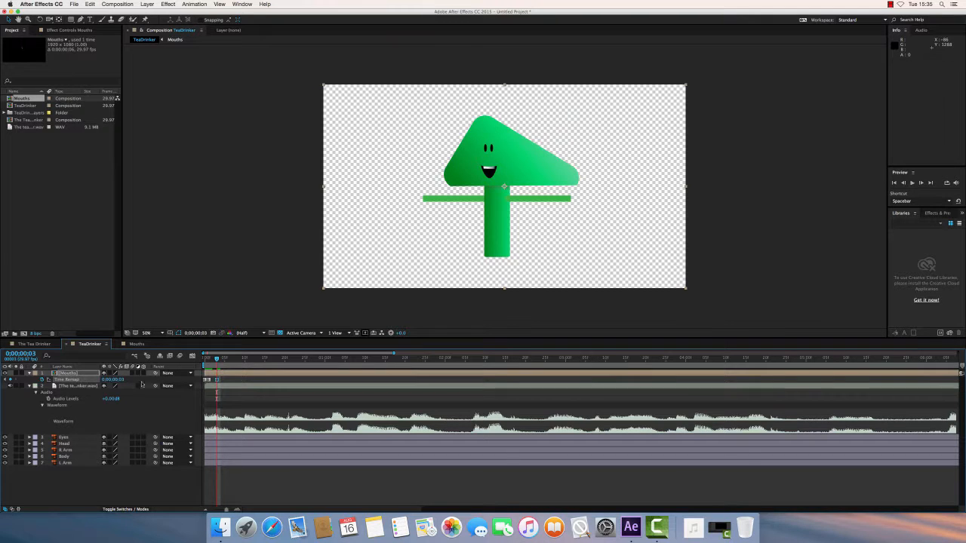
drag(218, 361, 190, 354)
key(space)
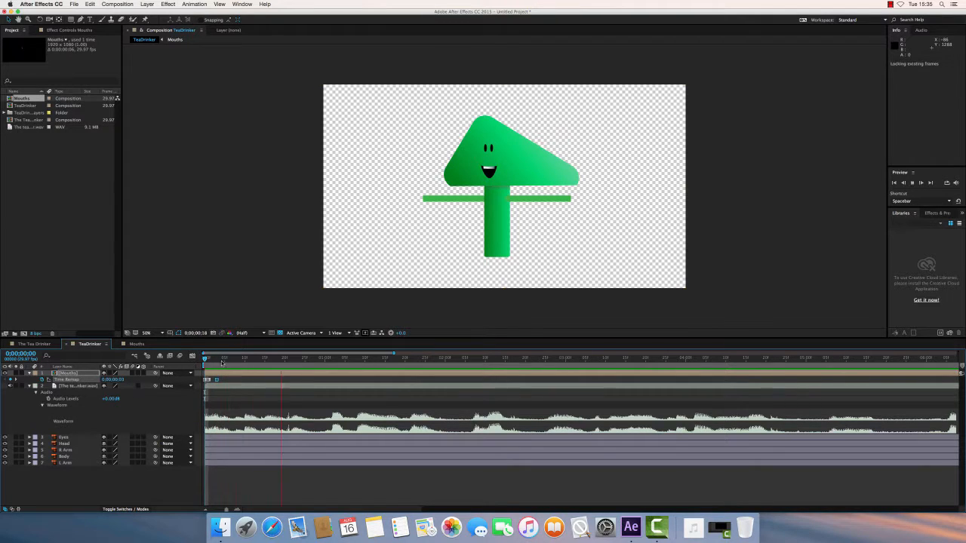
Key the Mouths layer's Time Remap to 0;00;00;00 at frame 4 and 0;00;00;01 at frame 5.
click(216, 361)
drag(219, 364, 221, 364)
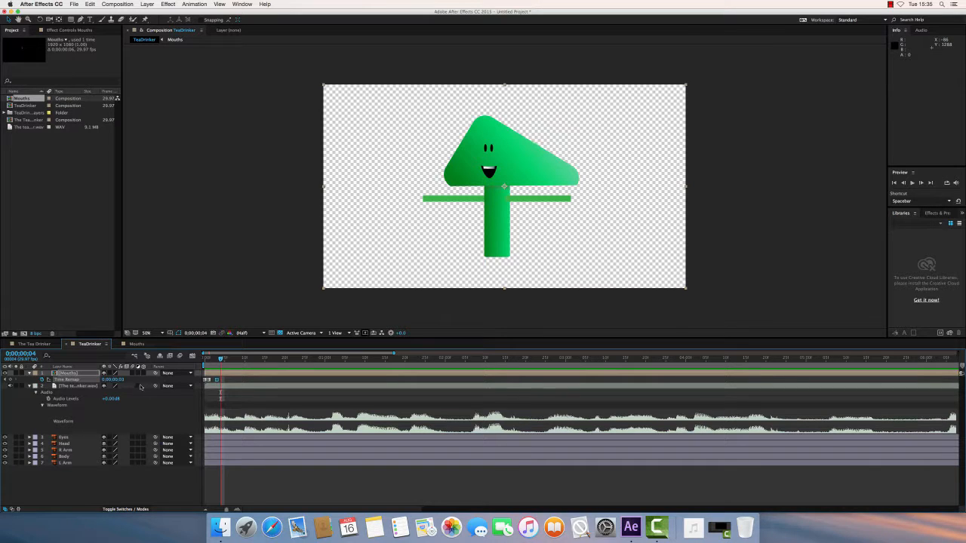
drag(119, 379, 112, 380)
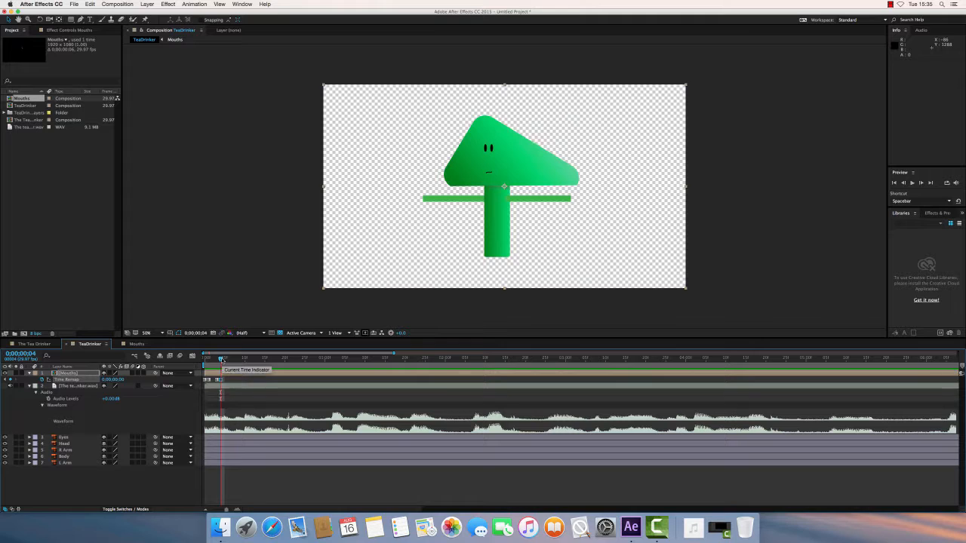
mouse_move(221, 360)
mouse_down()
mouse_move(204, 360)
mouse_move(225, 363)
mouse_up()
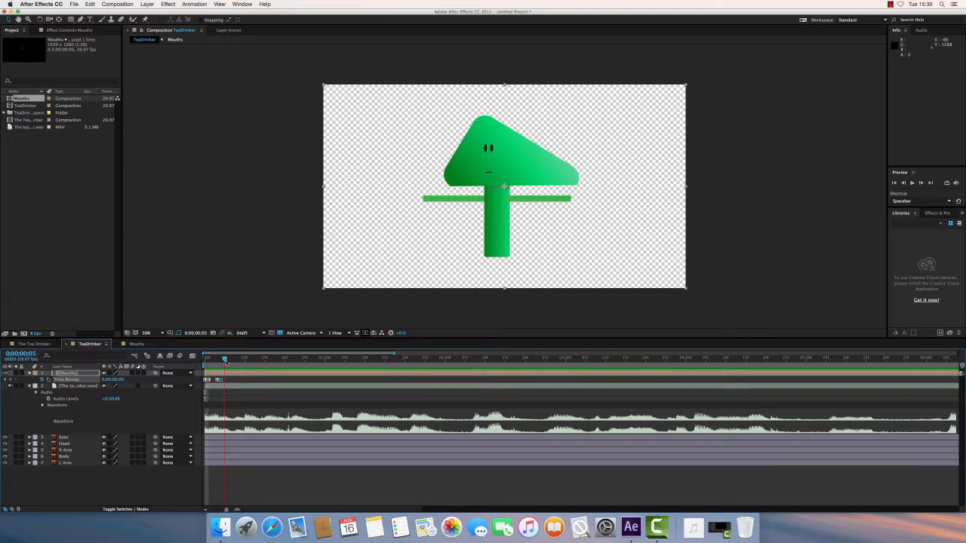
drag(123, 381, 122, 380)
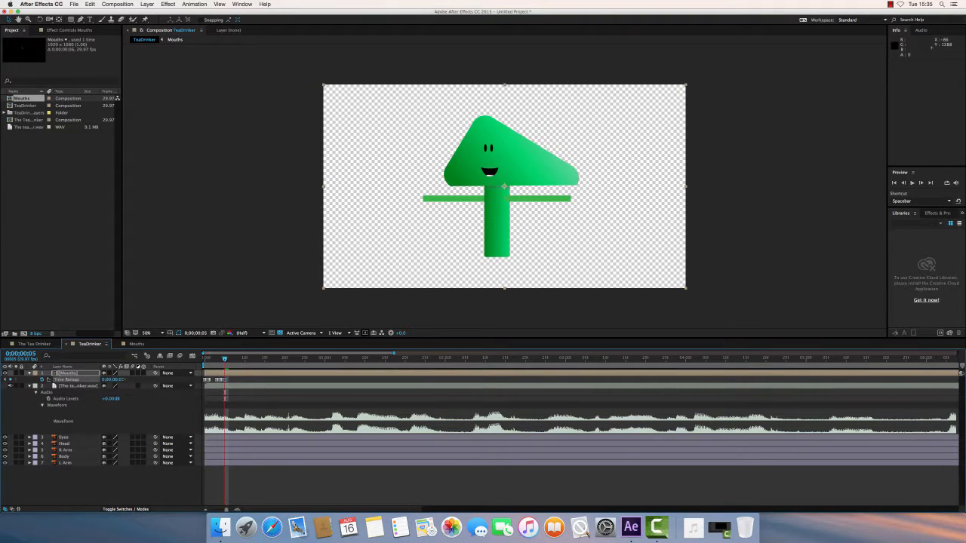
Key the Mouths layer's Time Remap to 0;00;00;00 at frame 7 and 0;00;00;04 at frame 10.
mouse_move(223, 362)
mouse_down()
mouse_move(204, 364)
mouse_move(233, 366)
mouse_up()
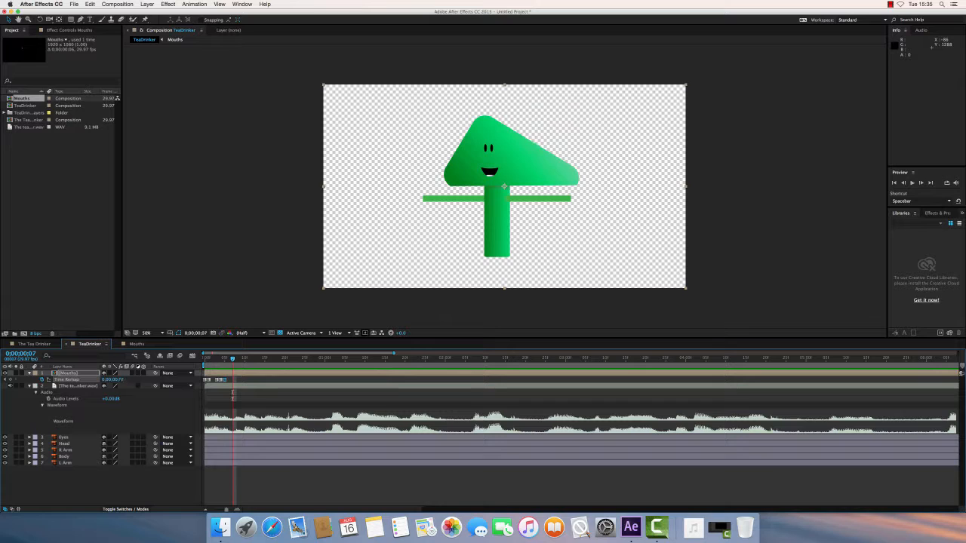
drag(121, 380, 116, 380)
drag(232, 360, 244, 359)
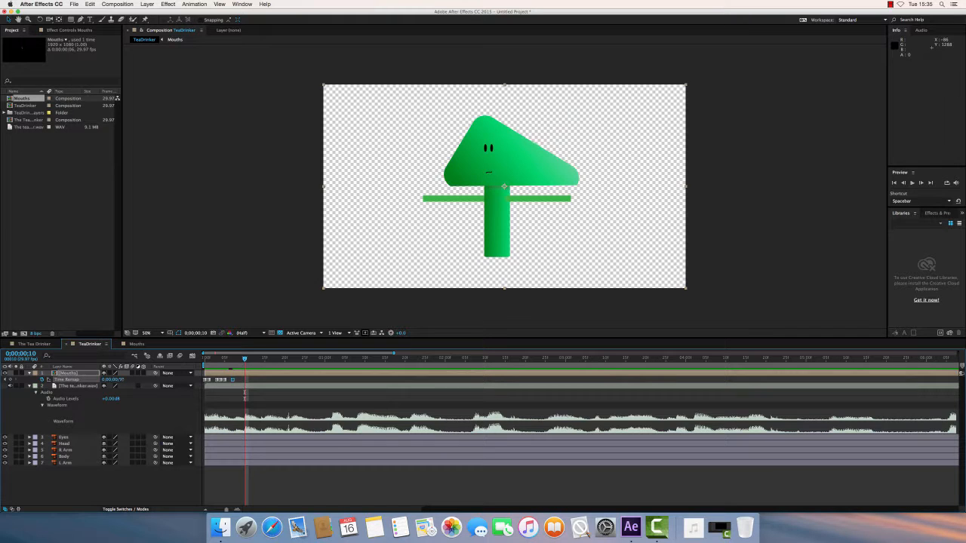
click(122, 379)
text(4)
key(Tab)
Key the Mouths layer's Time Remap to 0;00;00;05 at frame 14 and 0;00;00;04 at frame 15.
drag(244, 361, 260, 373)
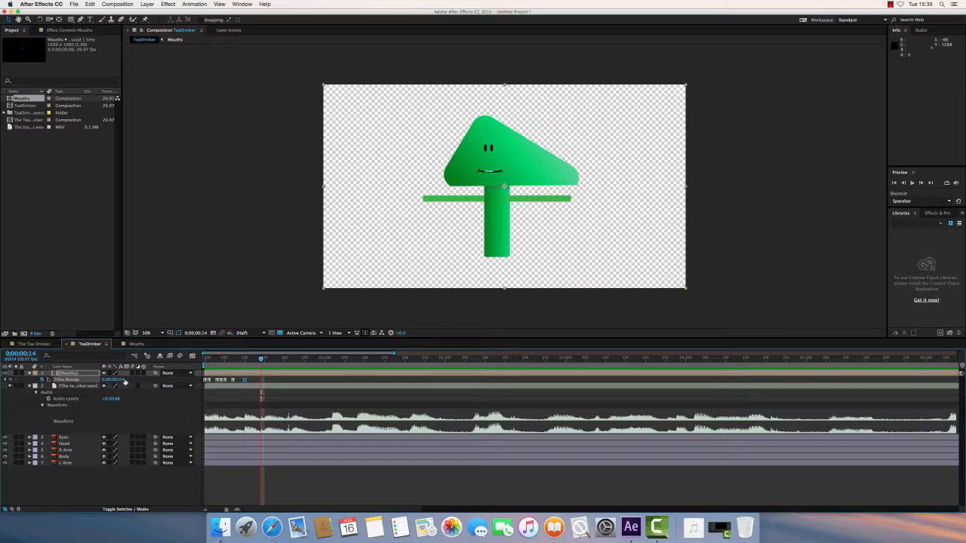
drag(121, 380, 126, 379)
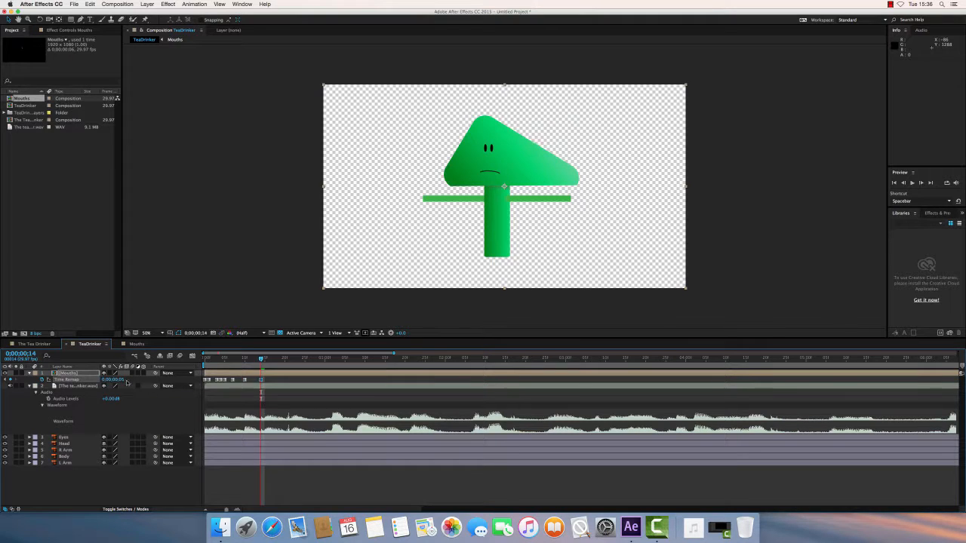
key(Page_Down)
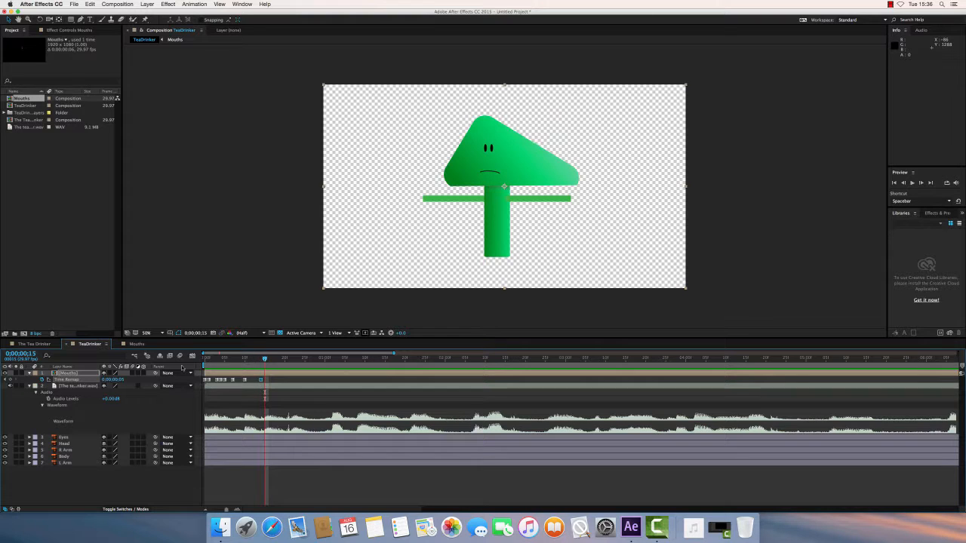
drag(113, 380, 111, 379)
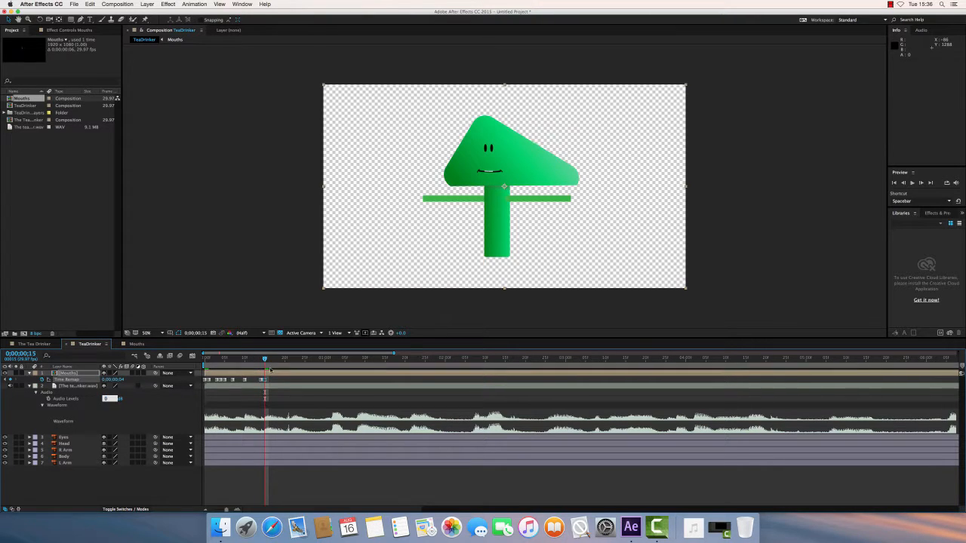
Key the Mouths layer's Time Remap to 0;00;00;01 at frame 16, after trying 0;00;00;02, and 0;00;00;00 at frame 18.
drag(265, 362, 269, 363)
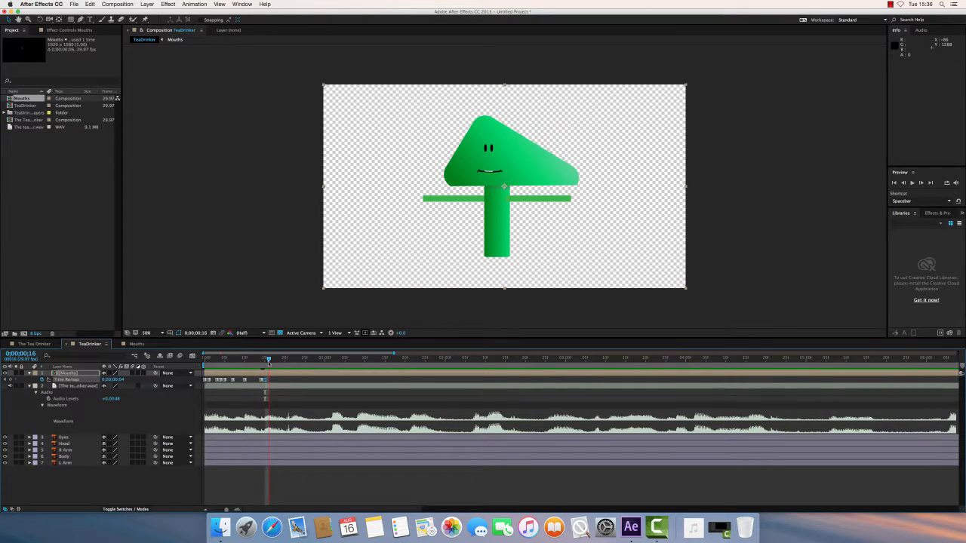
drag(121, 379, 116, 379)
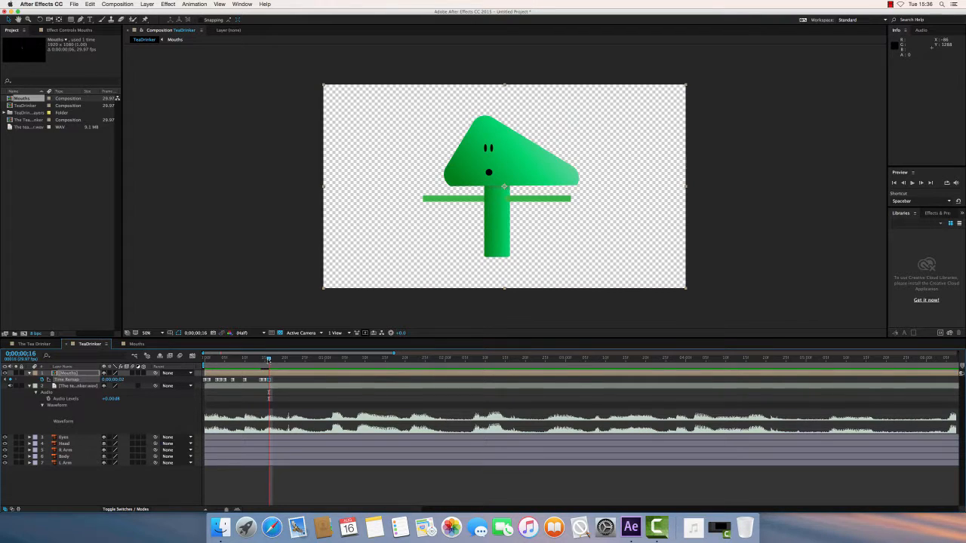
mouse_move(268, 360)
mouse_down()
mouse_move(208, 360)
mouse_move(268, 365)
mouse_up()
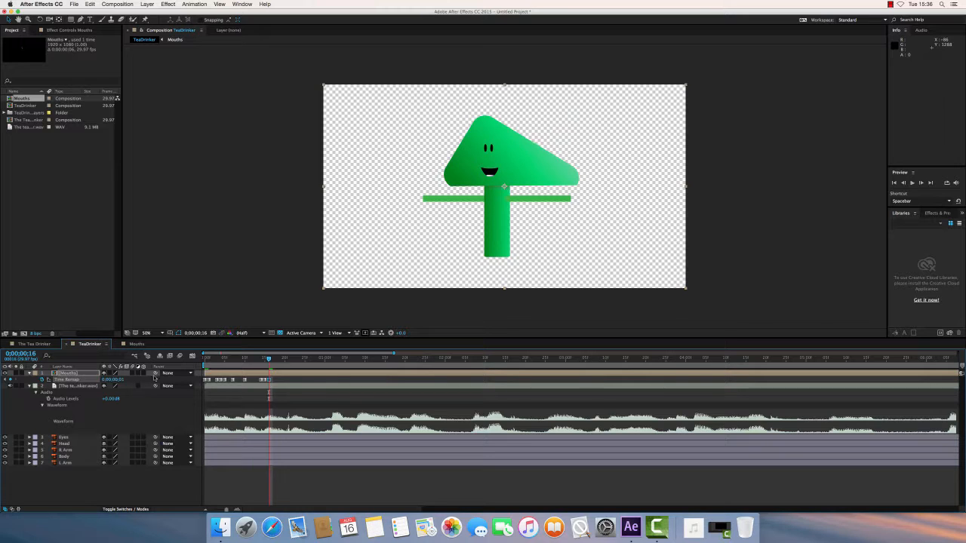
mouse_move(269, 360)
mouse_down()
mouse_move(203, 360)
mouse_move(276, 365)
mouse_up()
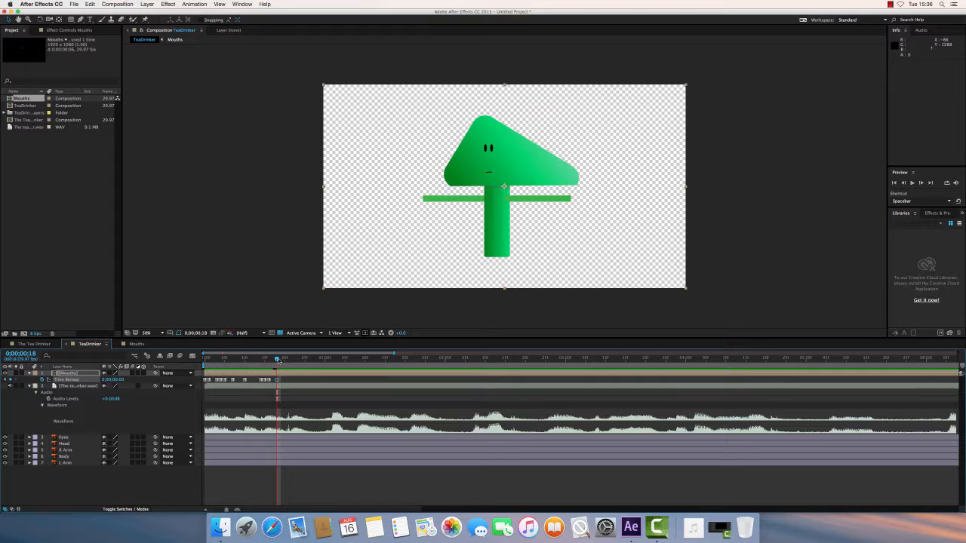
Key the Mouths layer's Time Remap to 0;00;00;04 at frame 21 and 0;00;00;03 at frame 23, and preview from the start.
drag(277, 360, 288, 361)
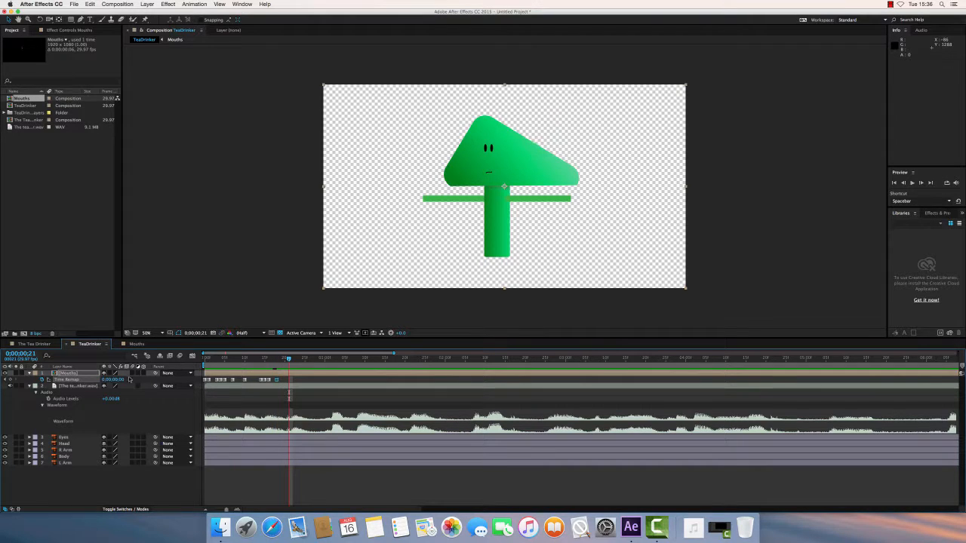
drag(128, 379, 129, 380)
key(Page_Down)
key(Page_Down)
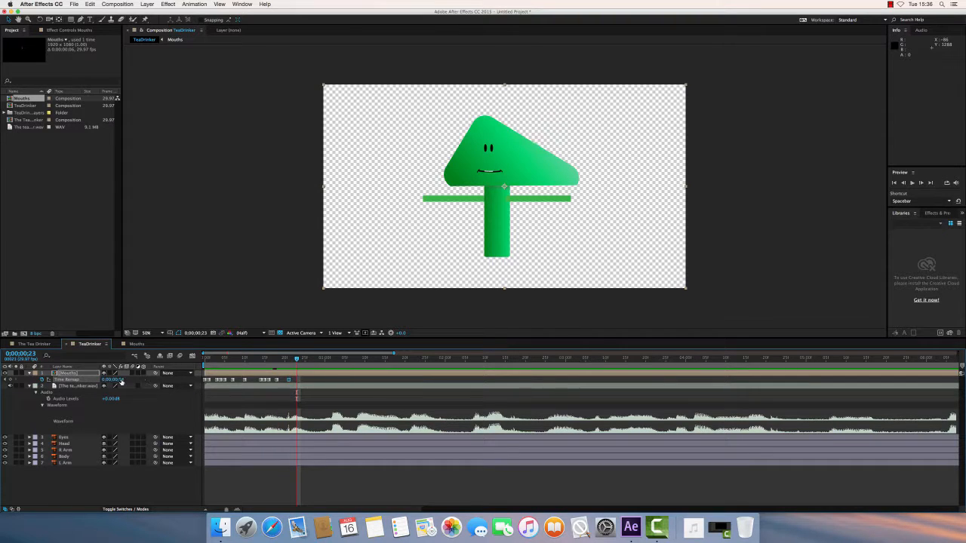
drag(121, 380, 121, 380)
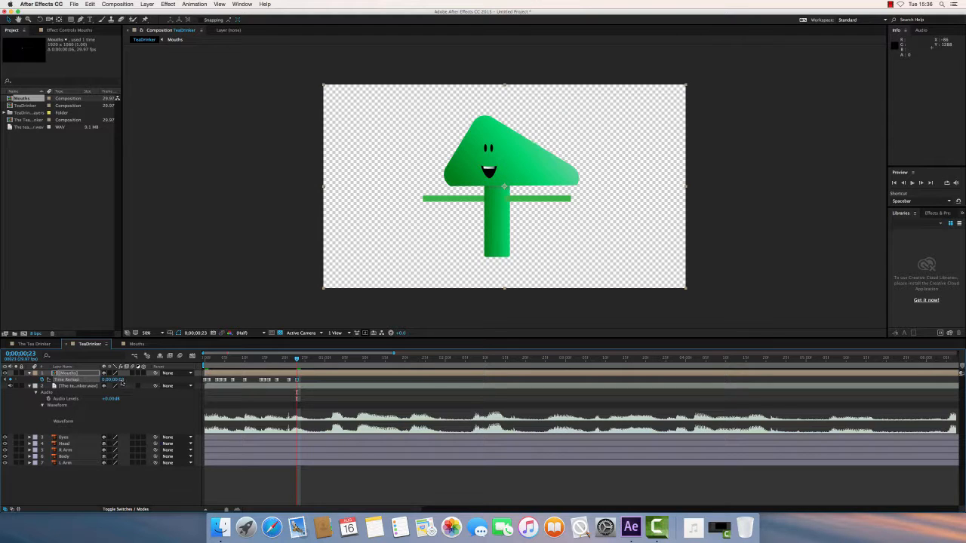
drag(296, 359, 206, 360)
key(space)
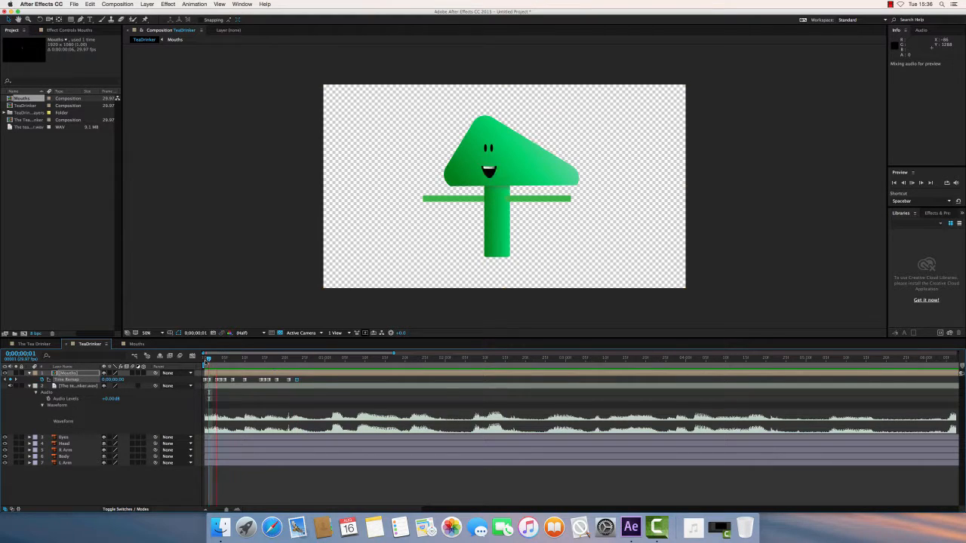
Key the Mouths layer's Time Remap to 0;00;00;05 at frame 26 and play the audio from there to find the next sound.
click(302, 359)
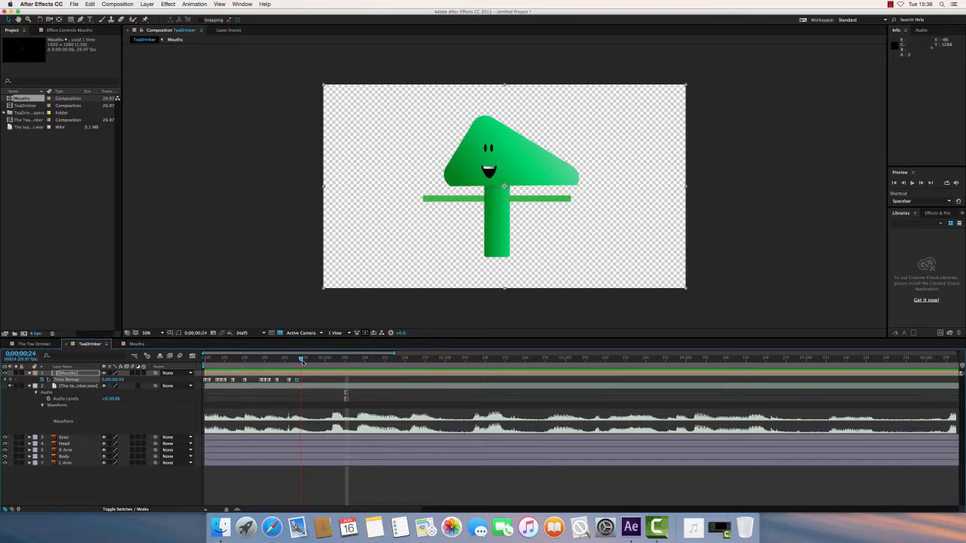
drag(303, 362, 309, 362)
click(123, 379)
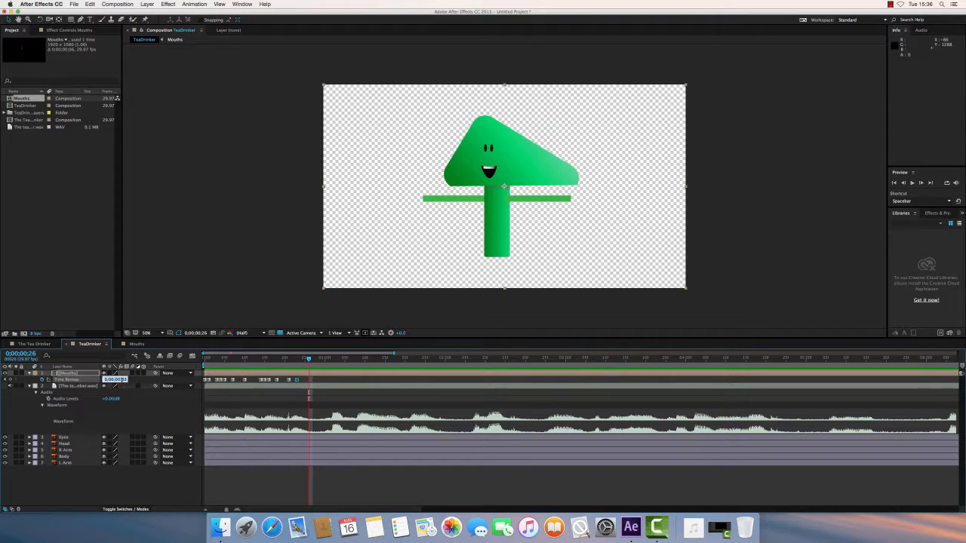
key(Return)
key(space)
key(space)
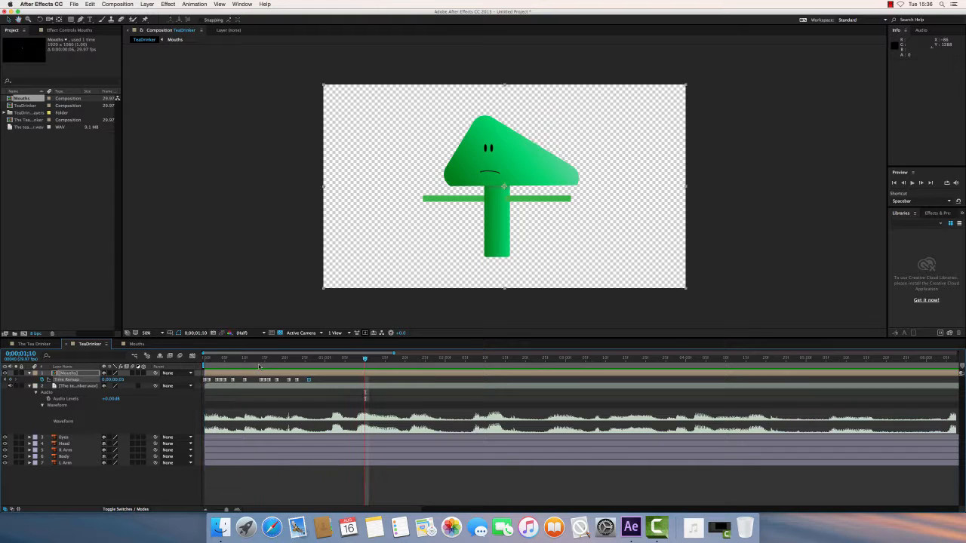
click(308, 361)
key(space)
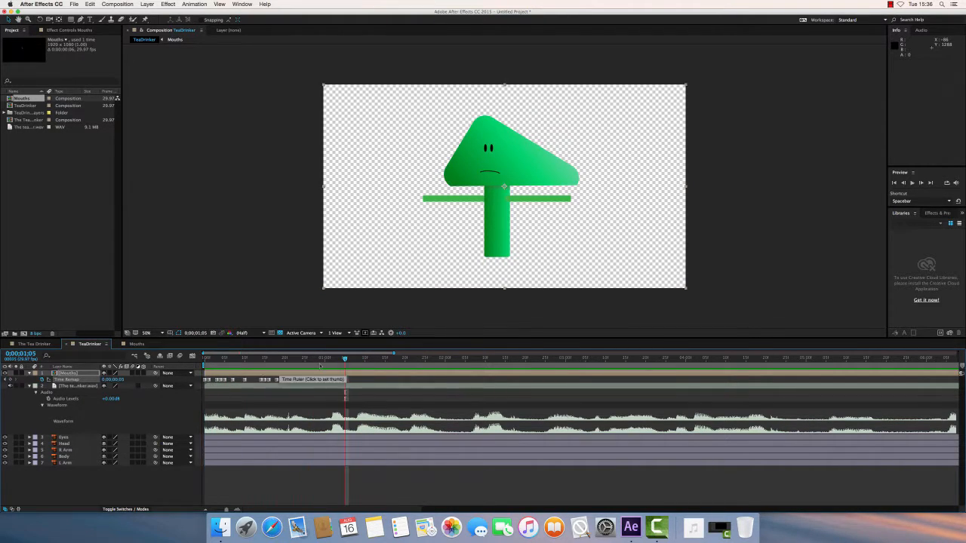
key(space)
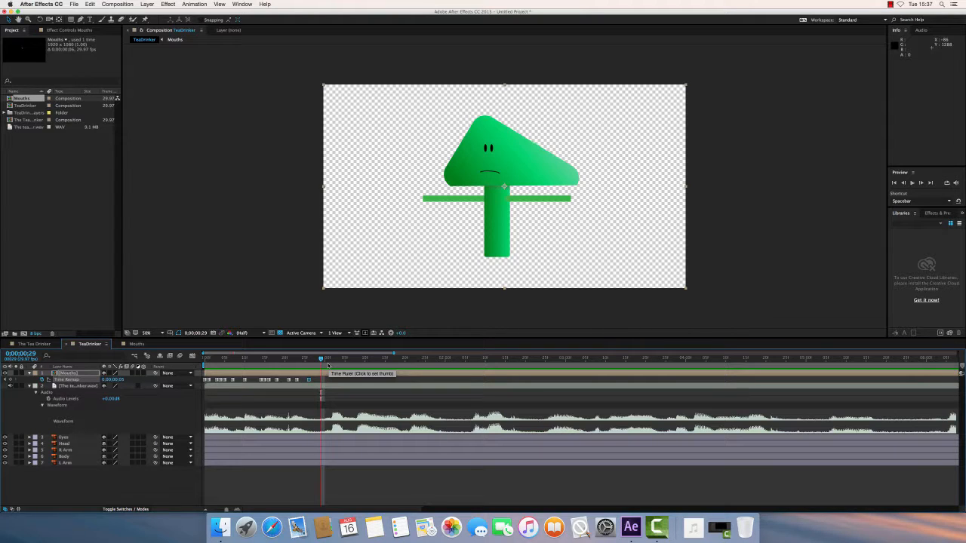
Add the TeaDrinker composition to the The Tea Drinker composition, move it to about 1414, 696, and scrub through its first second.
click(34, 343)
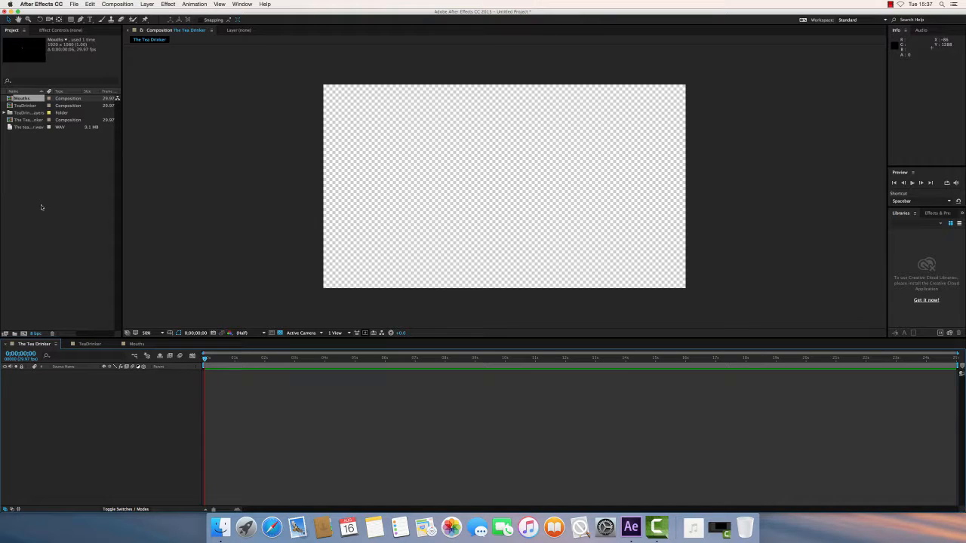
click(24, 106)
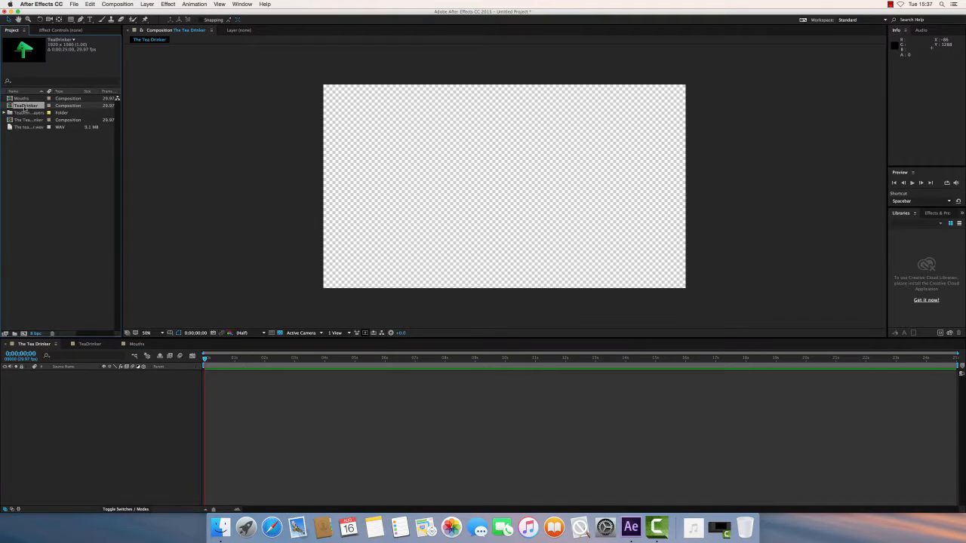
drag(23, 108, 471, 189)
drag(472, 150, 598, 196)
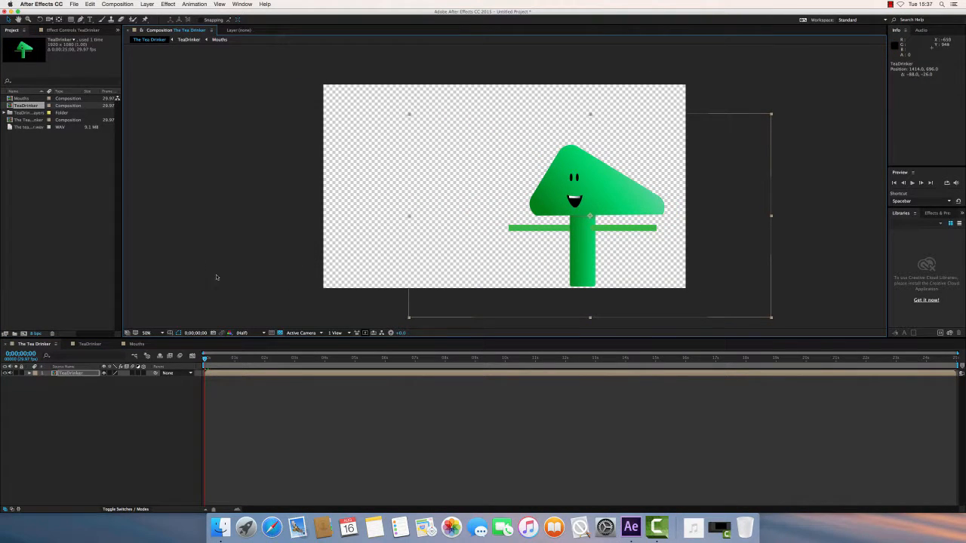
drag(204, 360, 234, 360)
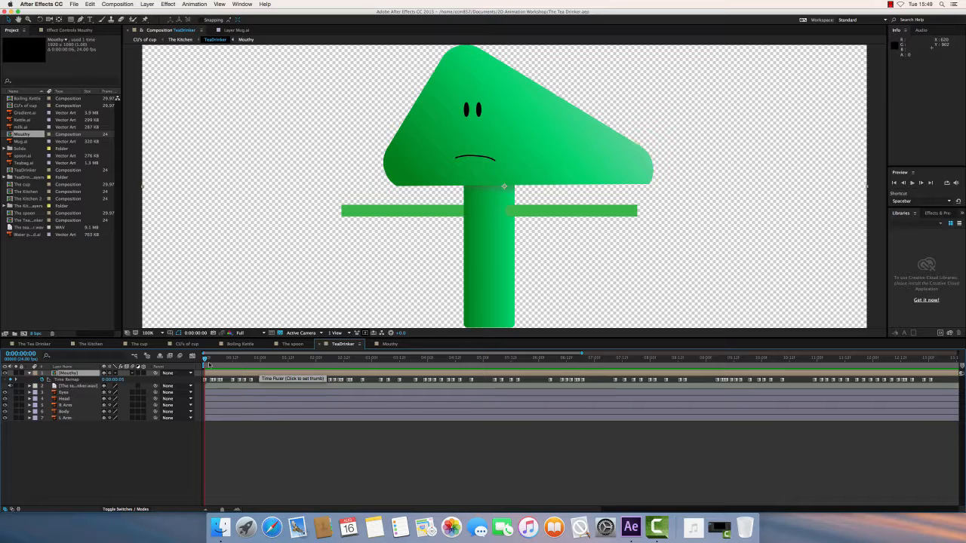
Preview the fully keyframed lip-sync in the TeaDrinker composition from the start, then stop playback.
key(space)
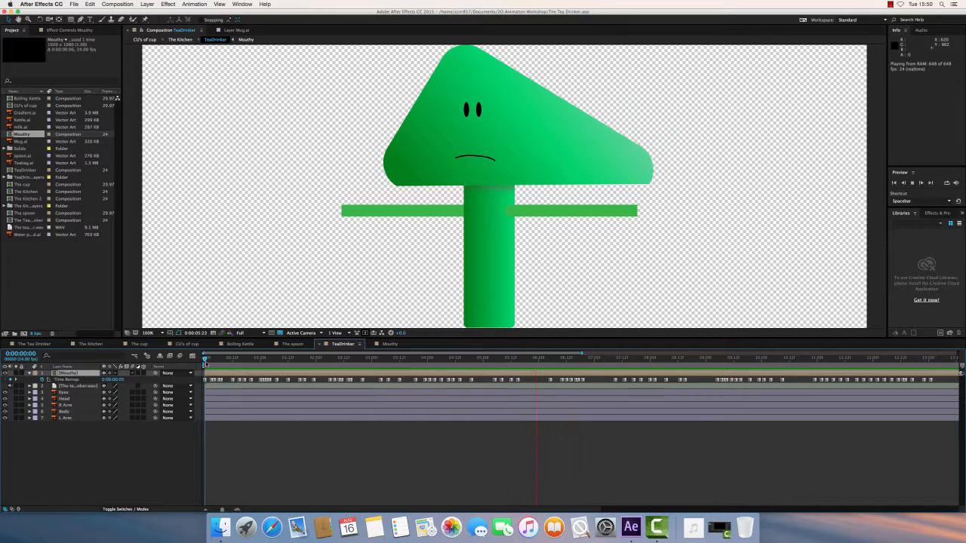
key(space)
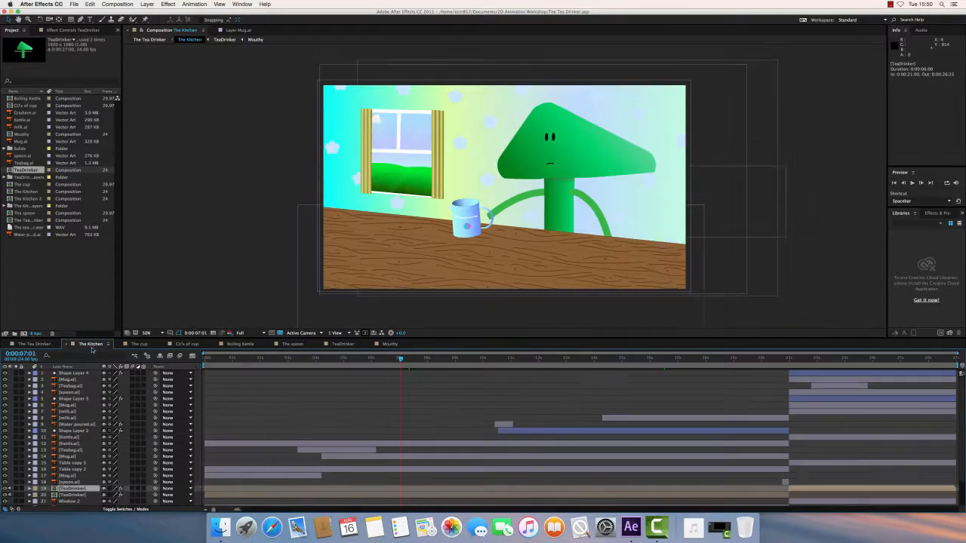
Open The Kitchen composition, look through its layers, and preview the scene with the nested TeaDrinker character from the start.
click(91, 345)
scroll(125, 422, down, 5)
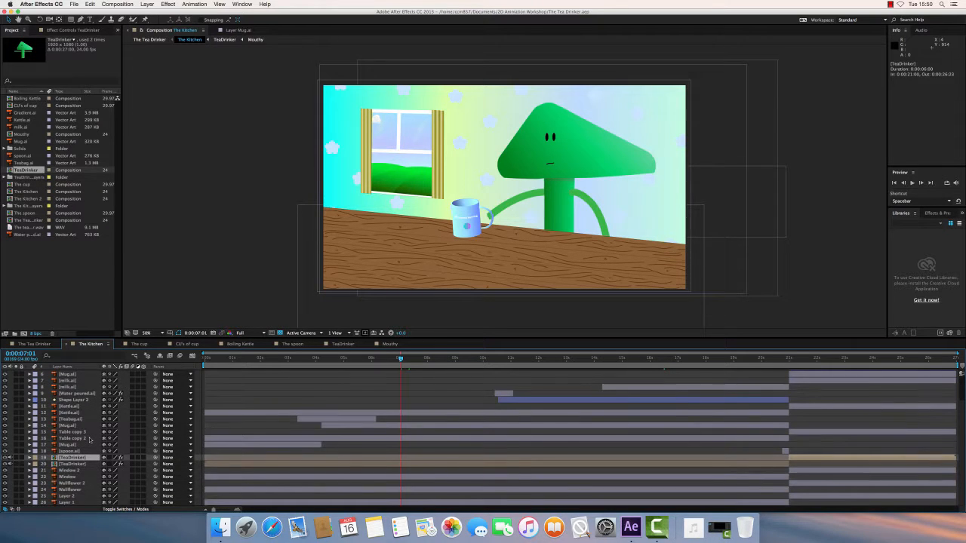
scroll(128, 433, up, 5)
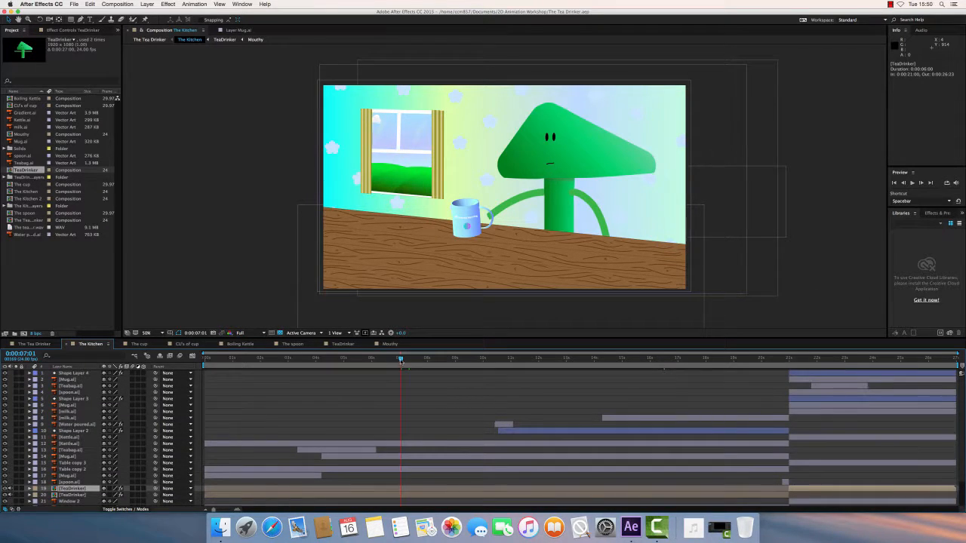
drag(401, 360, 201, 356)
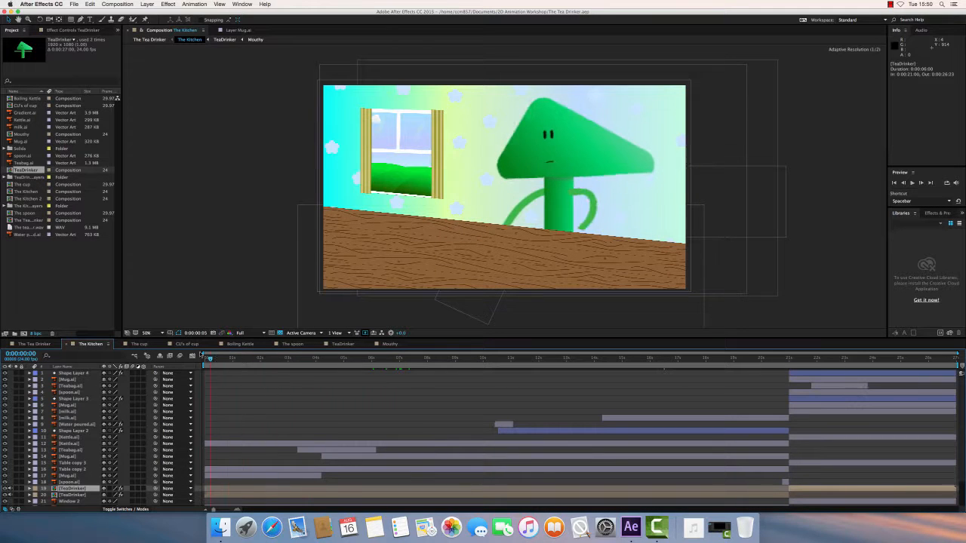
key(space)
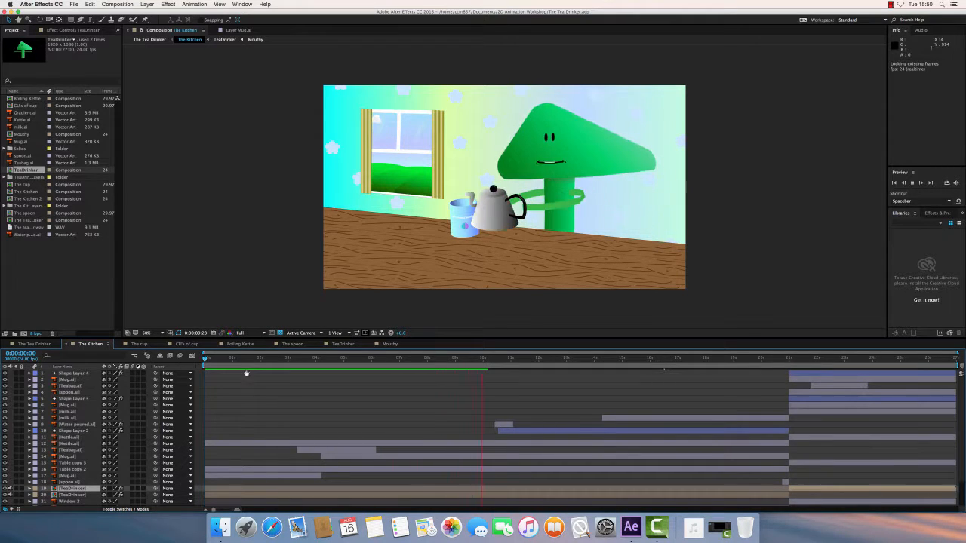
key(space)
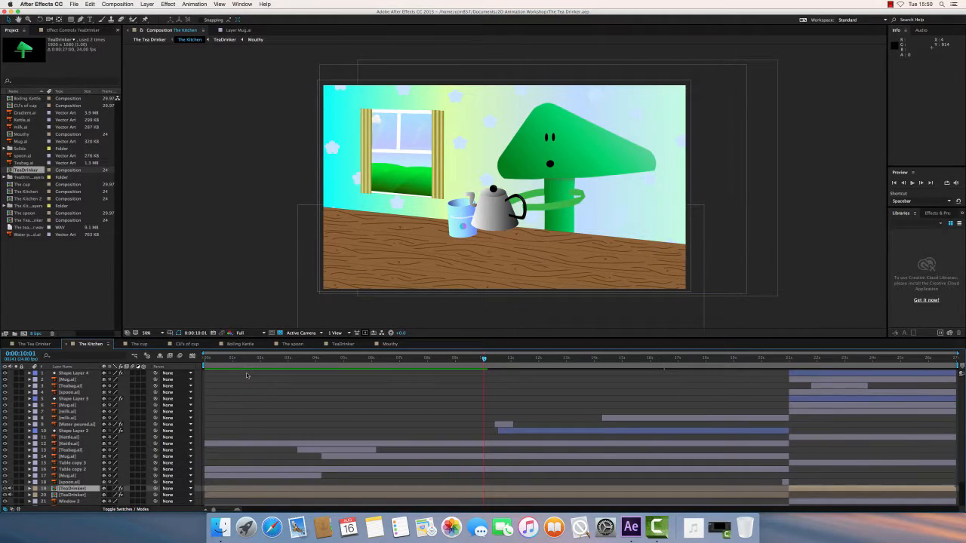